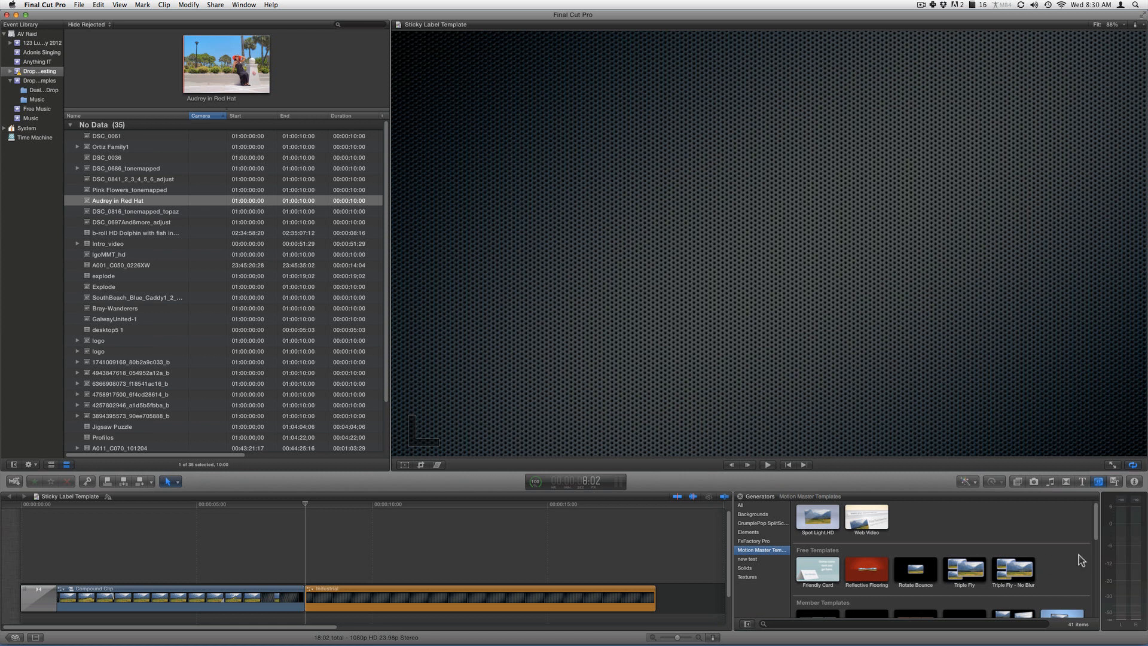
# - Add the Splitter generator from the Motion Master Templates above the Industrial background and move the playhead inside it
pyautogui.scroll(-10, 1085, 559)
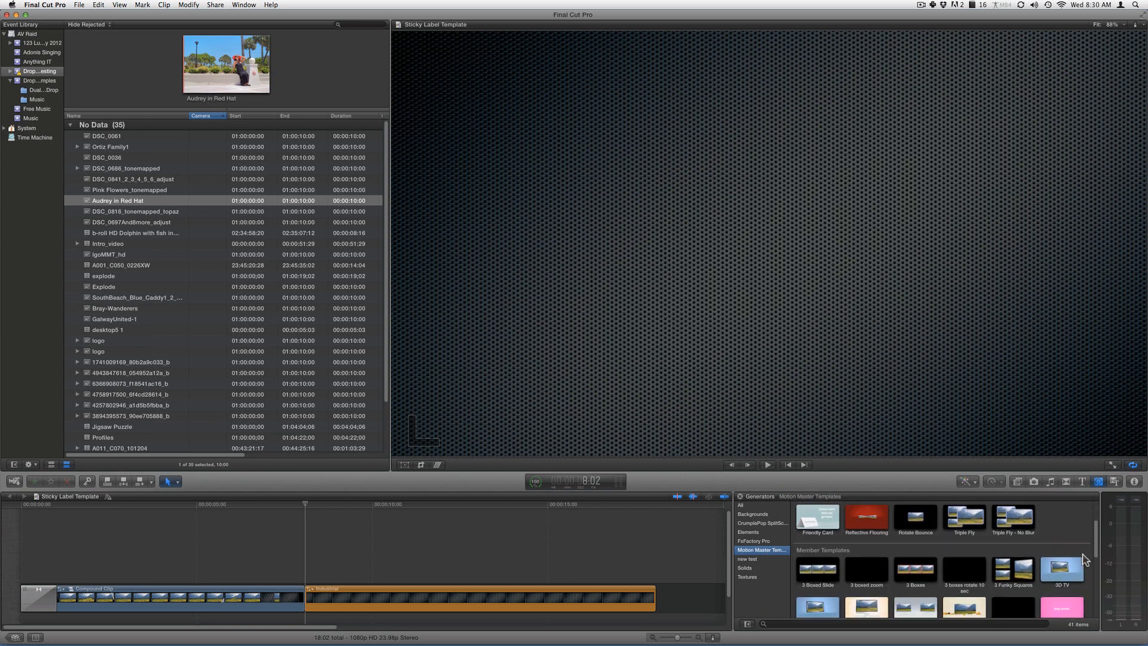
pyautogui.scroll(-8, 1085, 559)
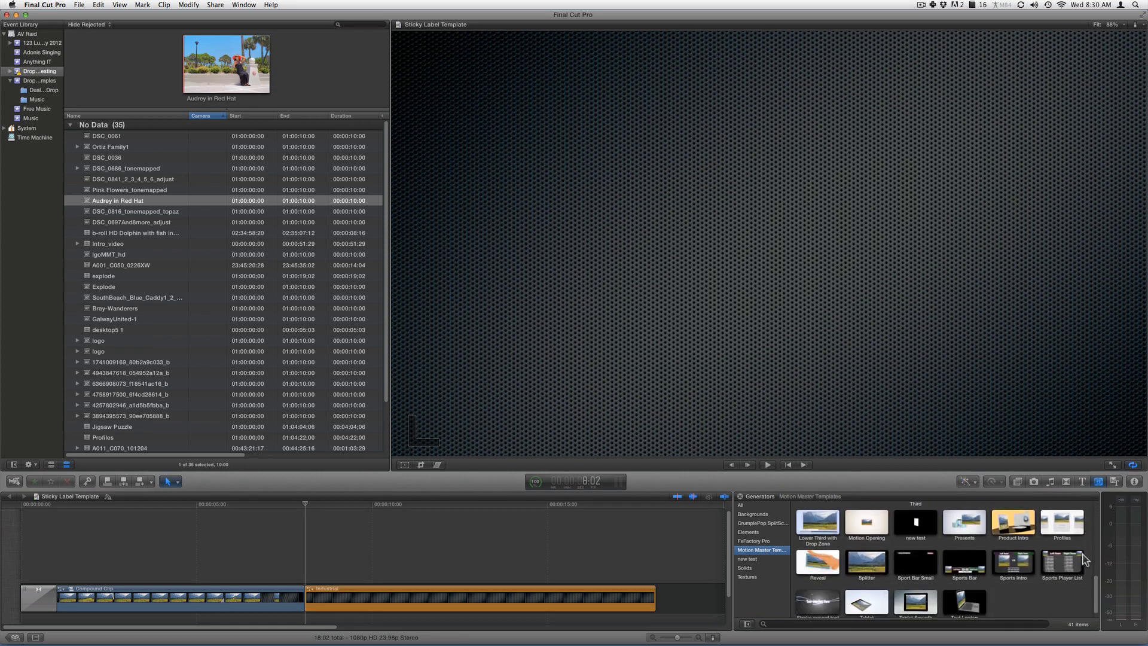
pyautogui.moveTo(866, 554); pyautogui.dragTo(319, 568)
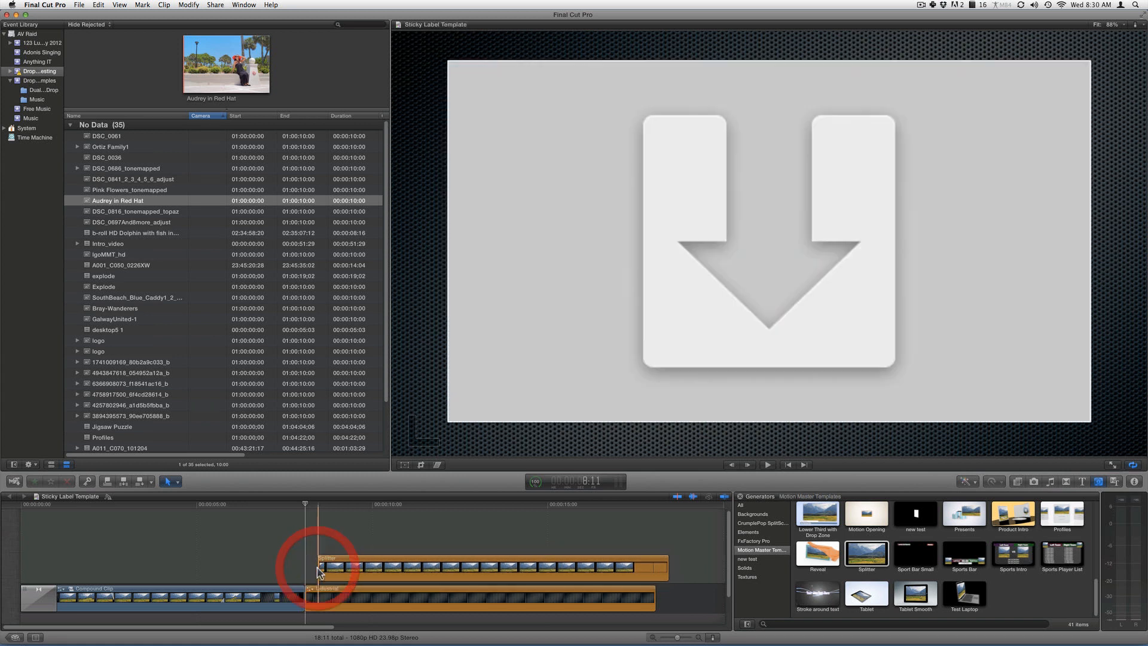
pyautogui.click(359, 505)
pyautogui.moveTo(360, 505); pyautogui.dragTo(369, 505)
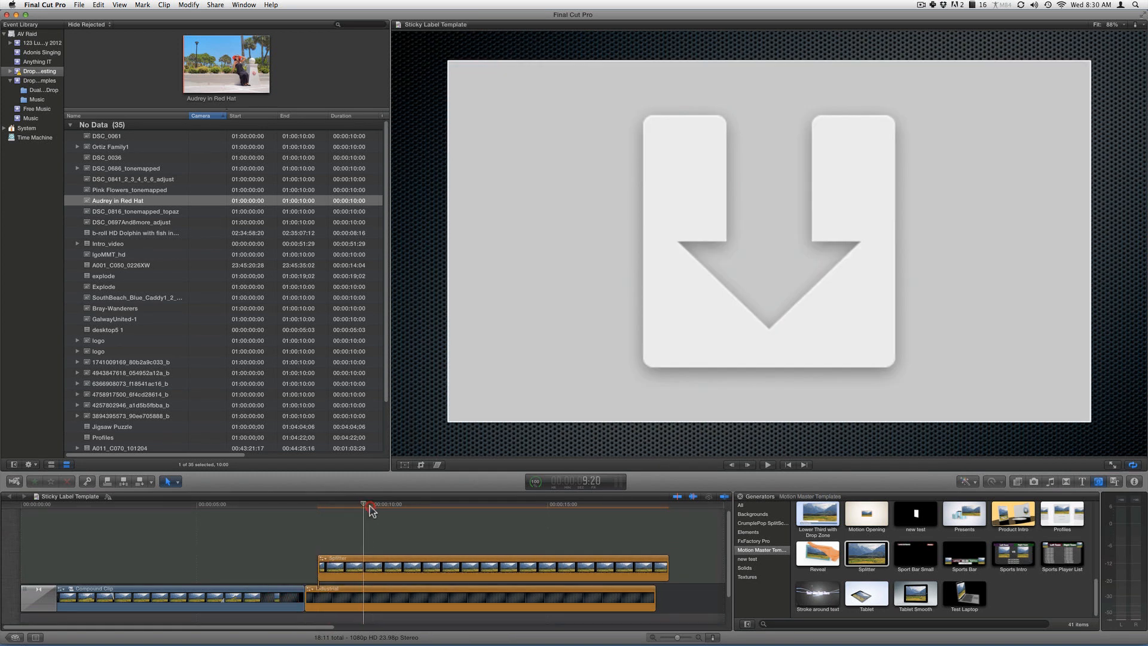
# - Fill the Splitter clip's drop zone with the SouthBeach_Blue_Caddy photo
pyautogui.click(371, 564)
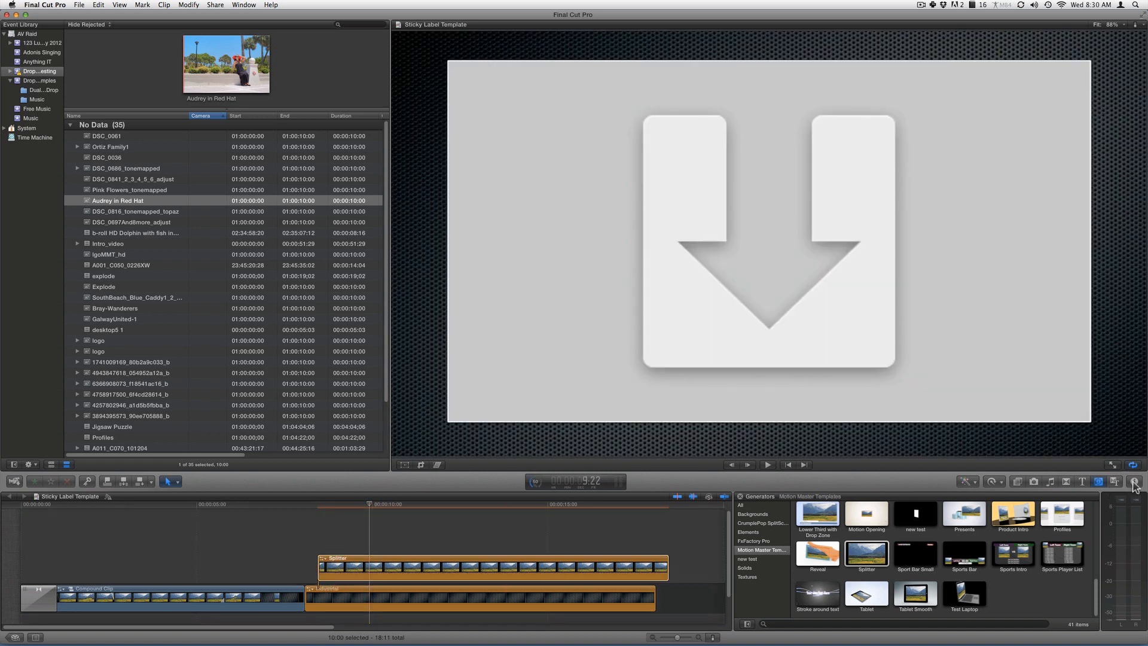
pyautogui.click(1134, 482)
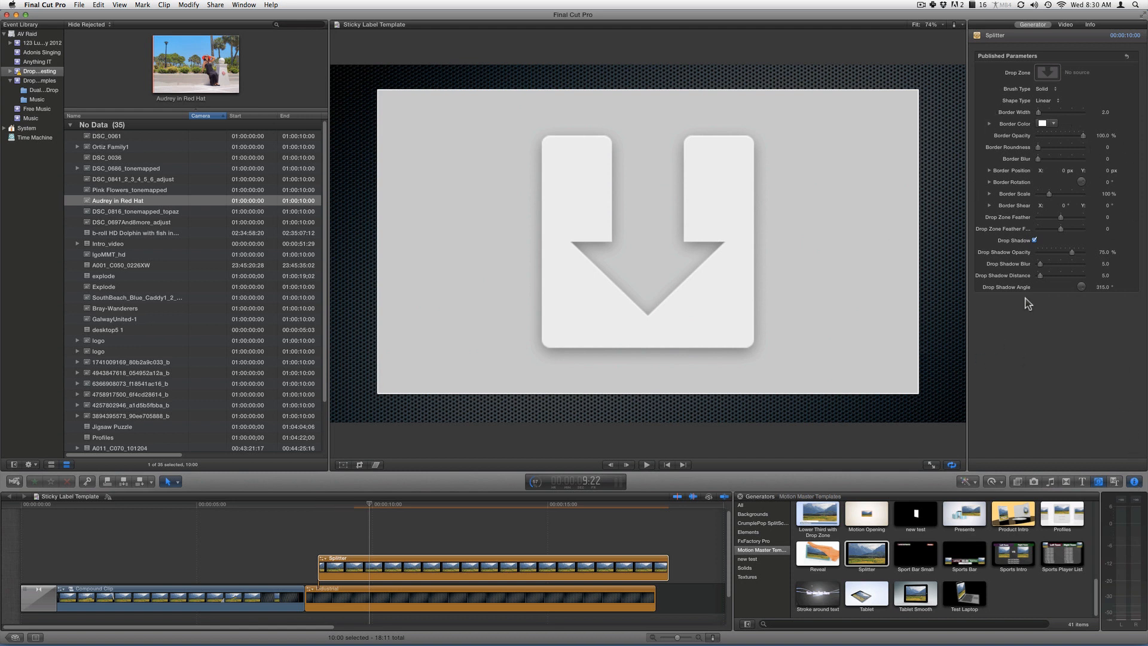
pyautogui.click(1049, 75)
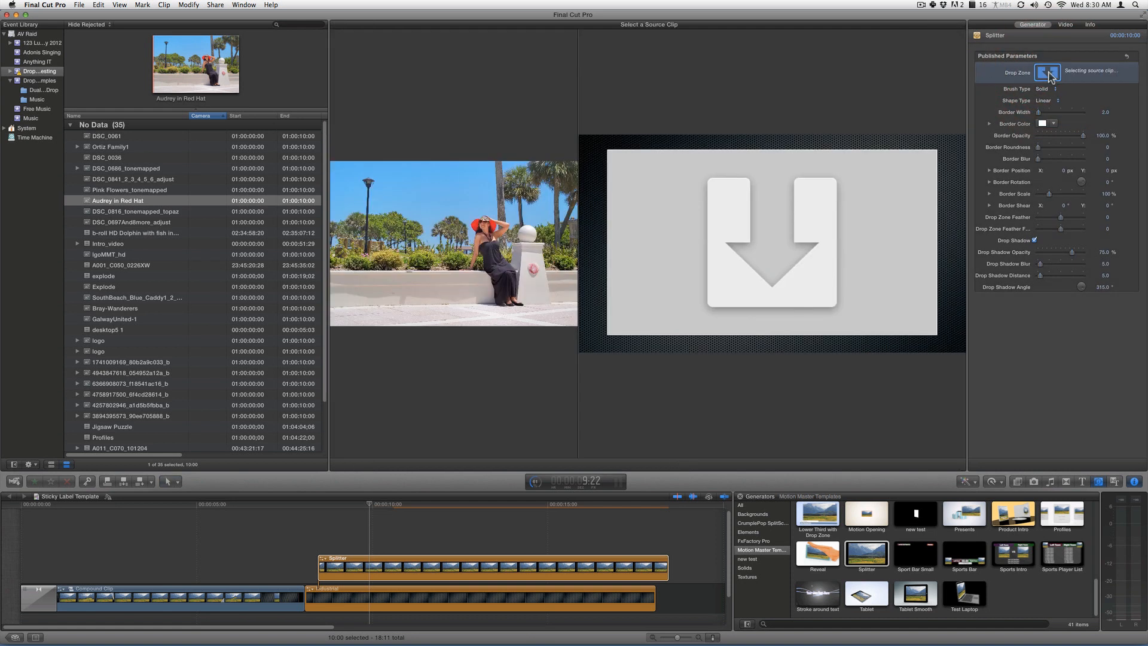
pyautogui.click(154, 299)
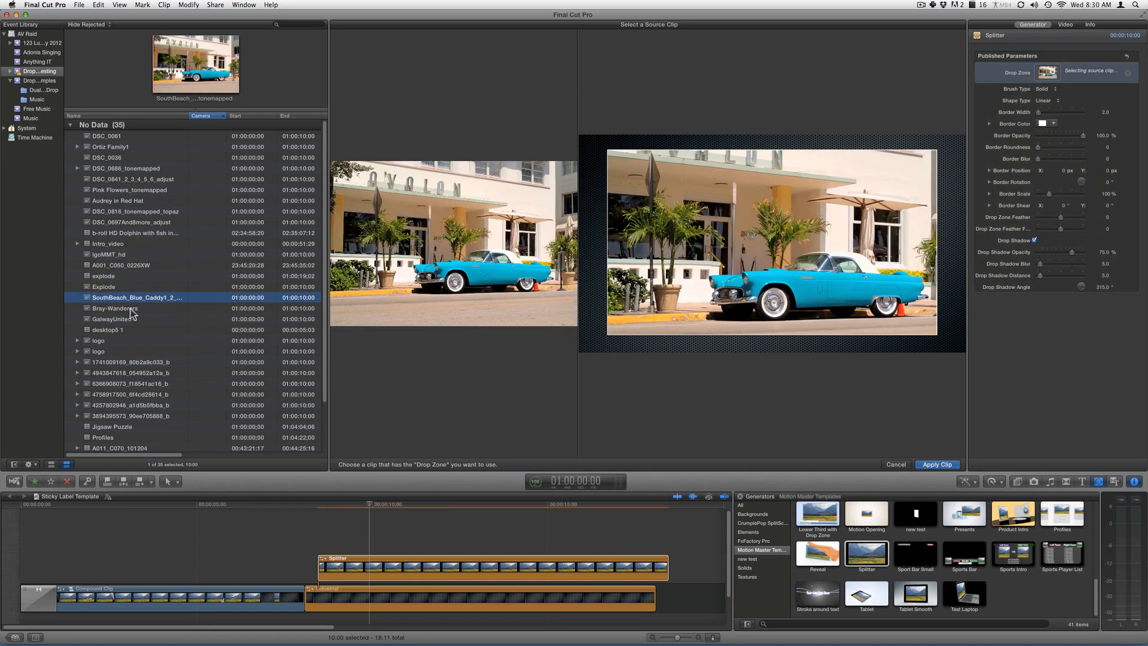
pyautogui.click(937, 464)
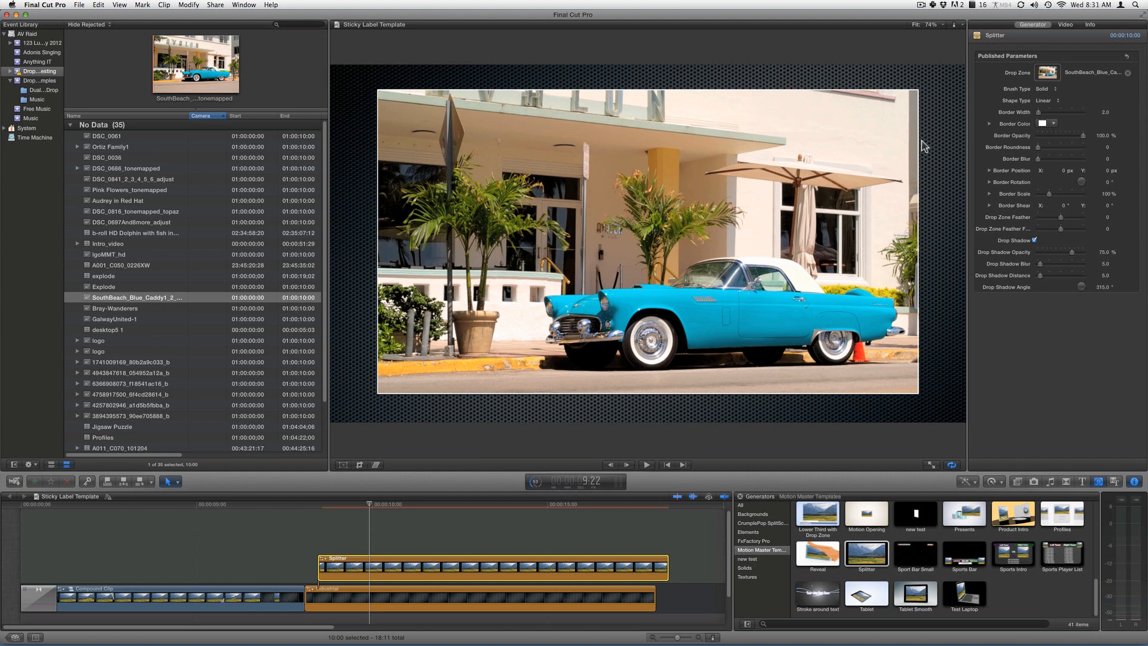
# - Try the B-spline shape type on the Splitter and restore it to Linear
pyautogui.click(1044, 90)
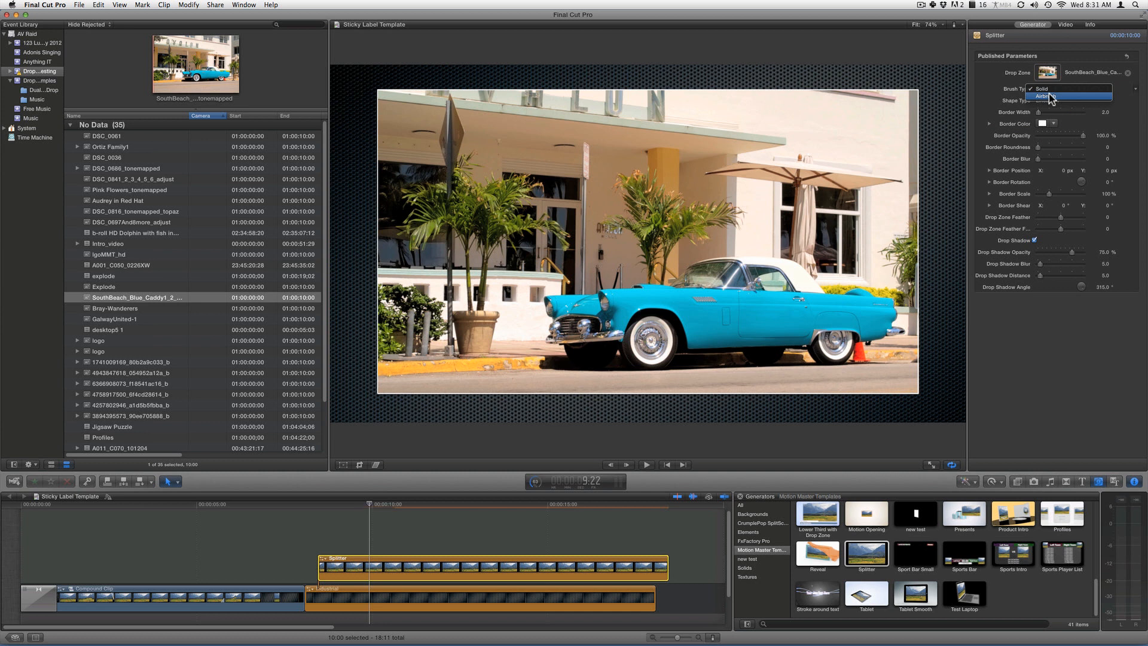
pyautogui.click(998, 94)
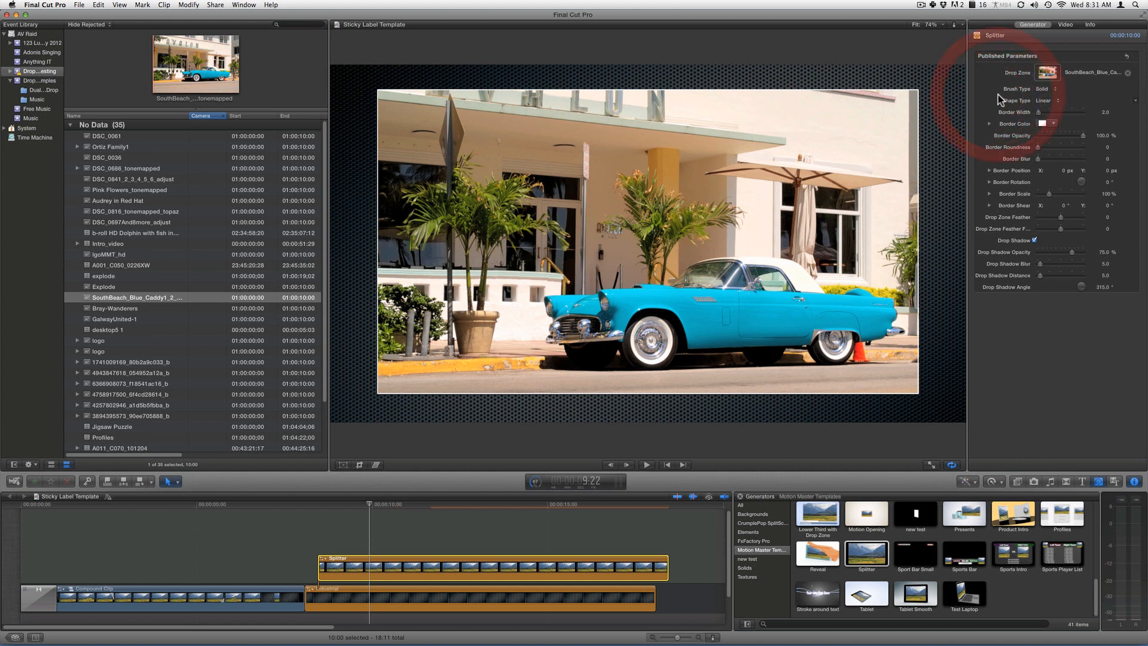
pyautogui.click(1044, 103)
pyautogui.click(1046, 109)
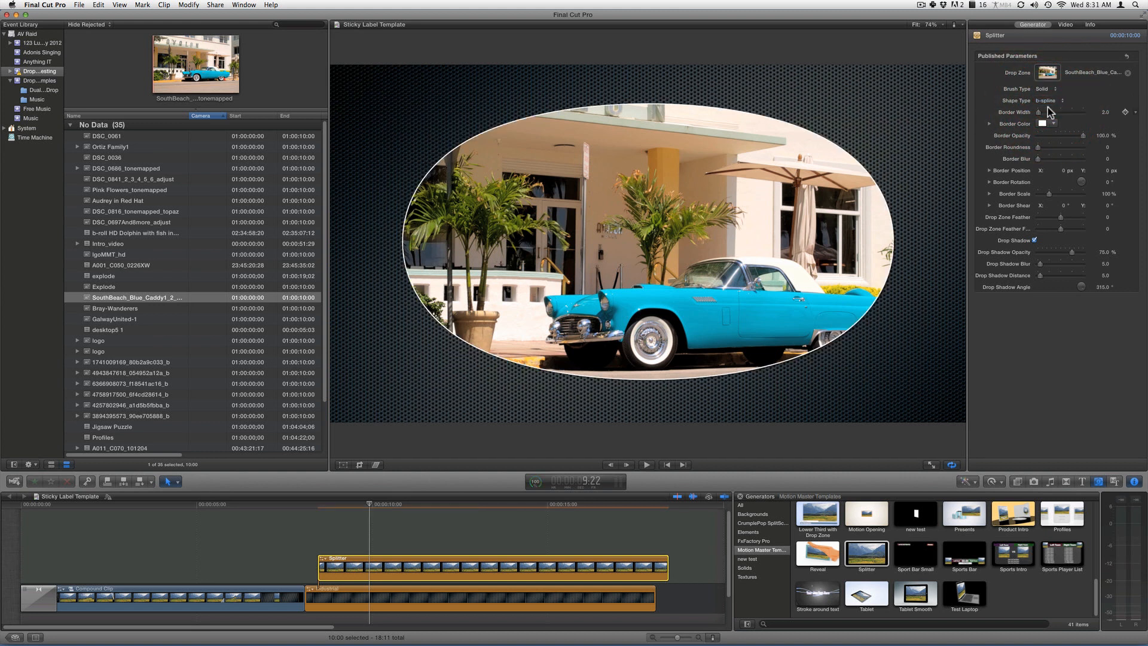
pyautogui.click(1045, 99)
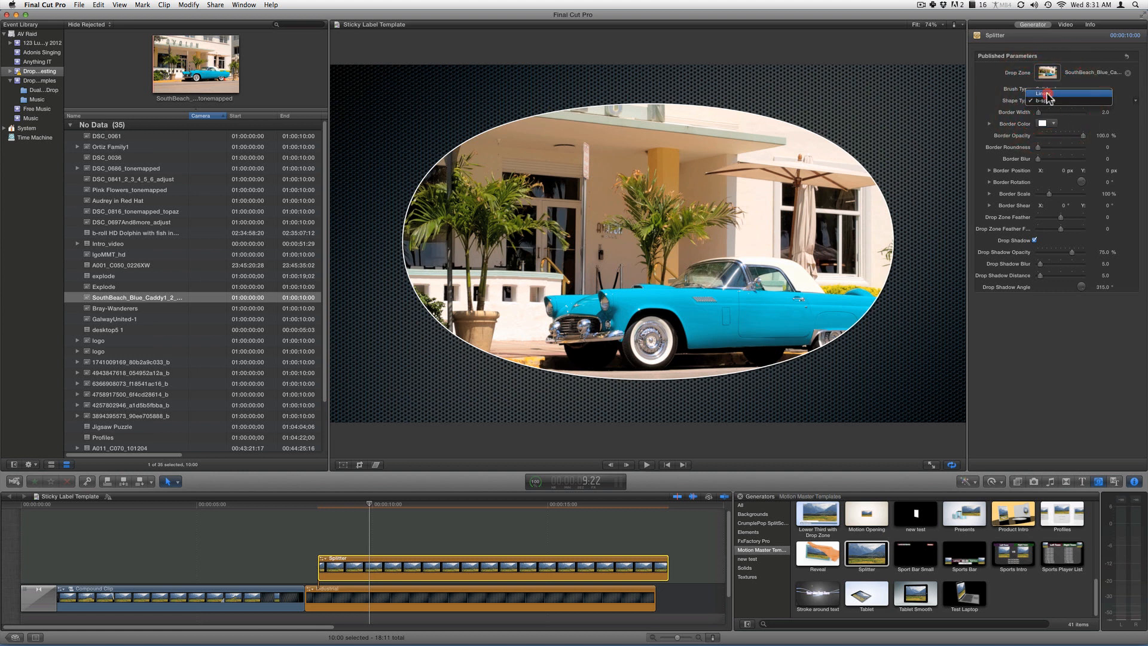
pyautogui.click(1046, 94)
# - Set the border width to 30 and sample the border color from the car's blue bodywork
pyautogui.moveTo(1039, 114); pyautogui.dragTo(1050, 114)
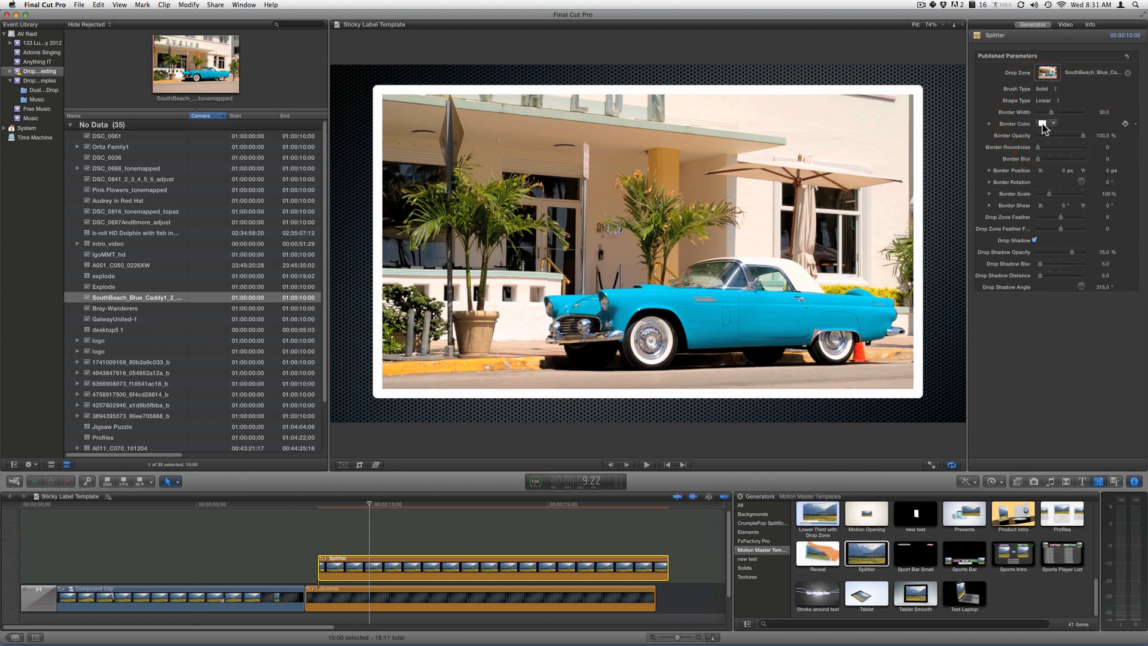
pyautogui.click(1042, 124)
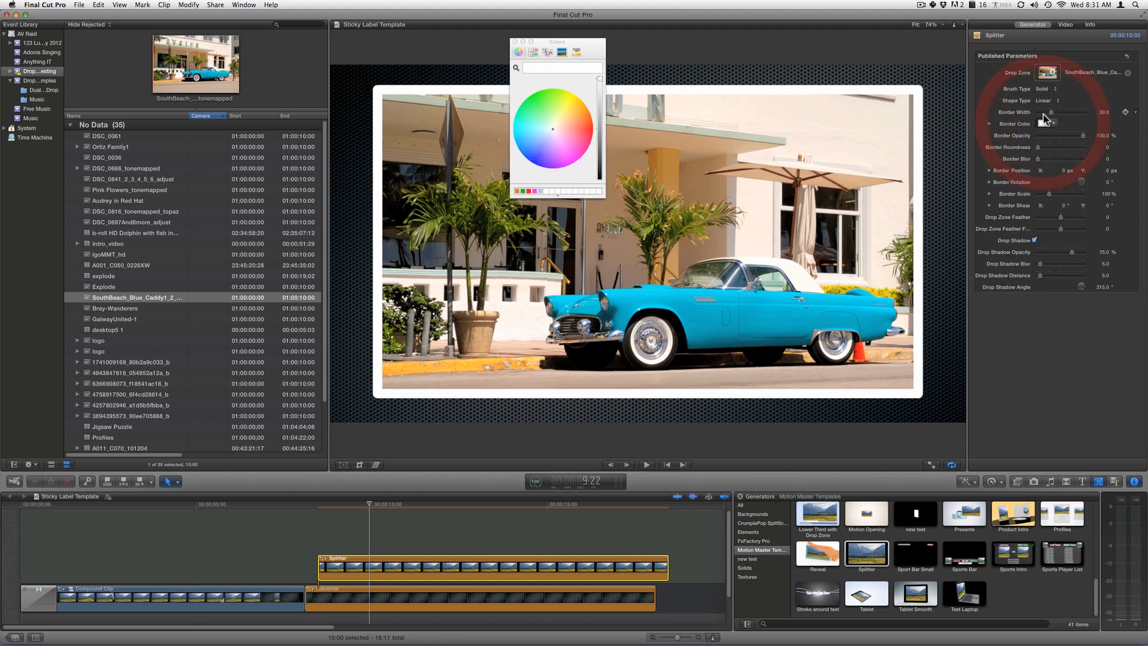
pyautogui.click(517, 68)
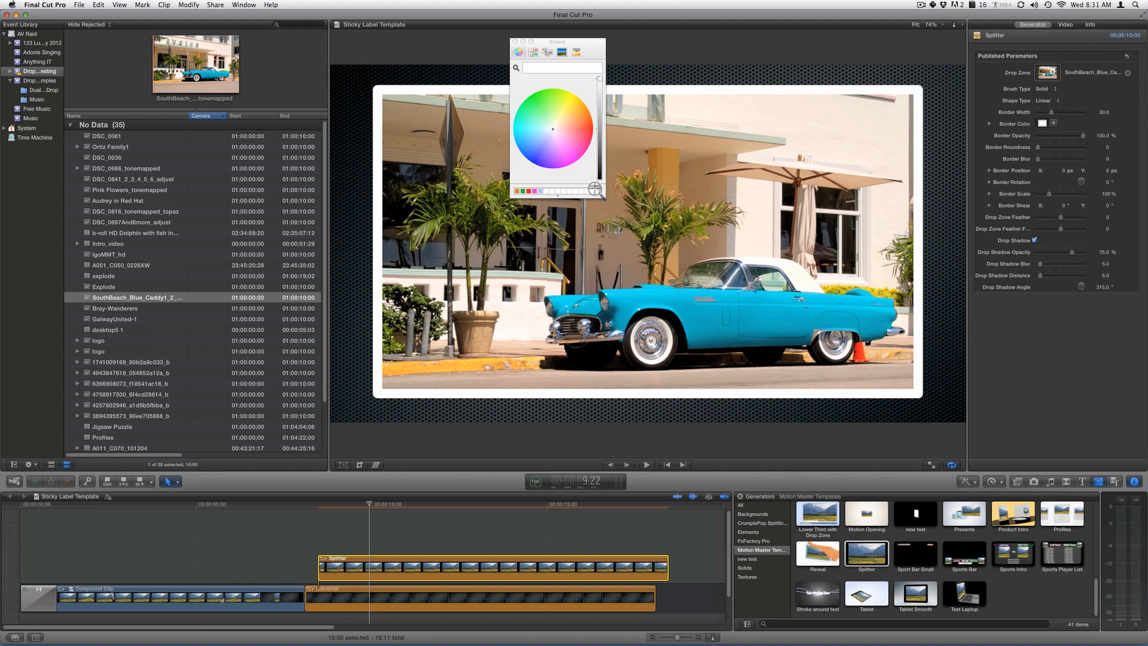
pyautogui.click(754, 316)
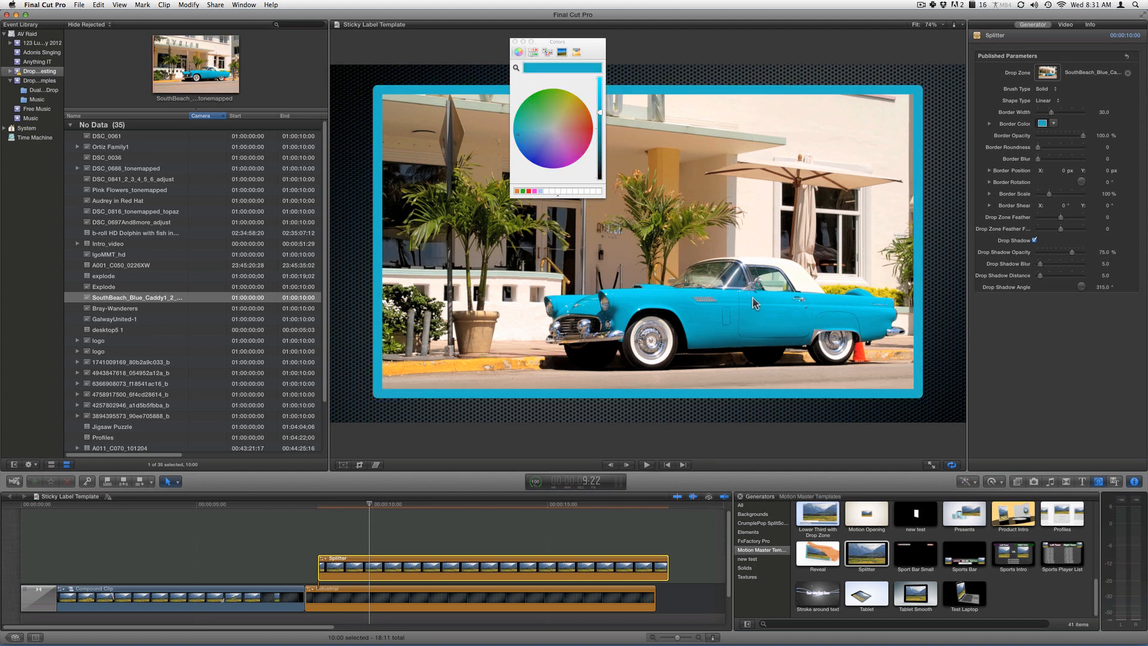
pyautogui.click(515, 41)
# - Keep the border opacity at 100%, round the border's corners to about 25 and move the border upward to Y 14.4 px
pyautogui.moveTo(1071, 136); pyautogui.dragTo(1110, 135)
pyautogui.moveTo(1038, 148); pyautogui.dragTo(1106, 137)
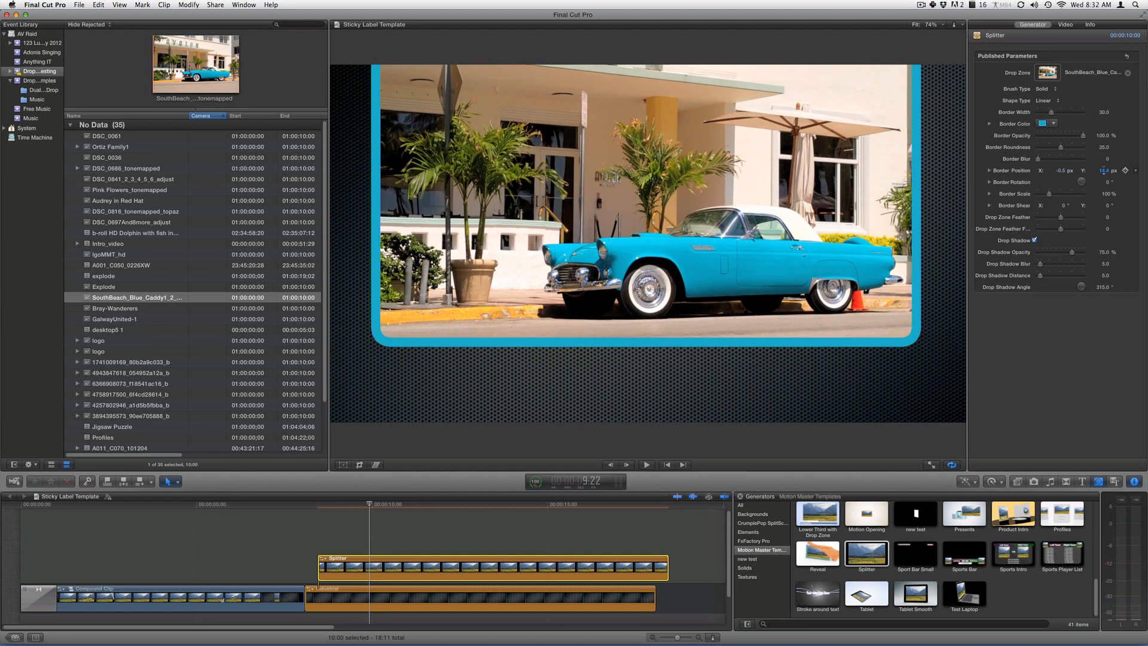
# - Scale the border to about 93% in X and 61% in Y to make it a wide, short frame
pyautogui.click(989, 194)
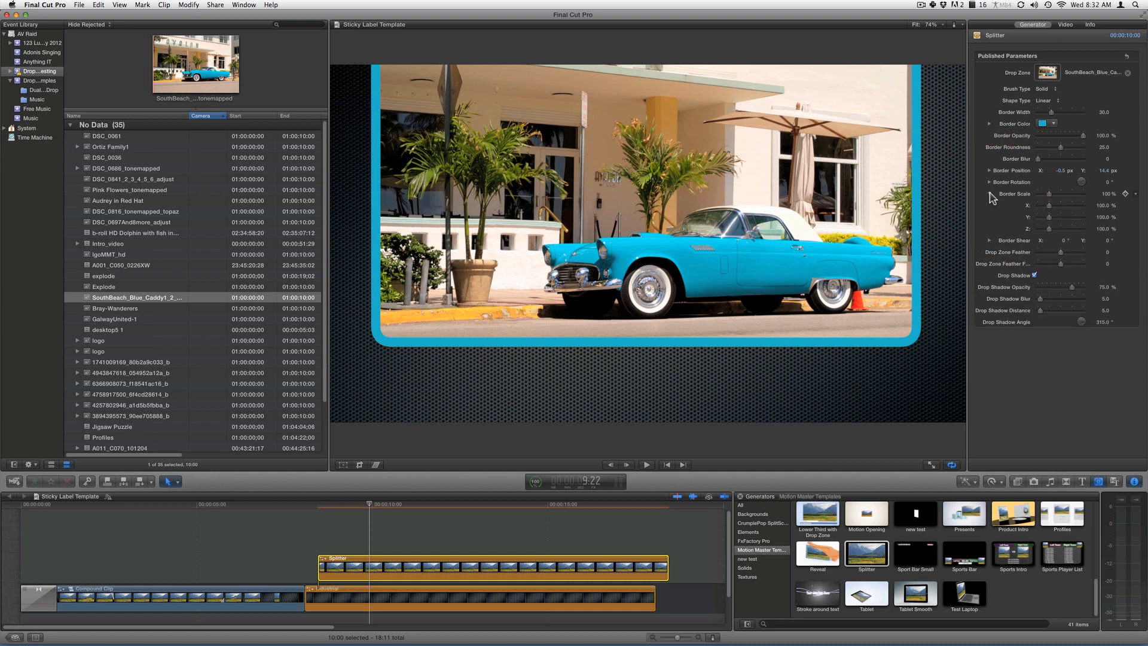
pyautogui.moveTo(1048, 194); pyautogui.dragTo(1047, 195)
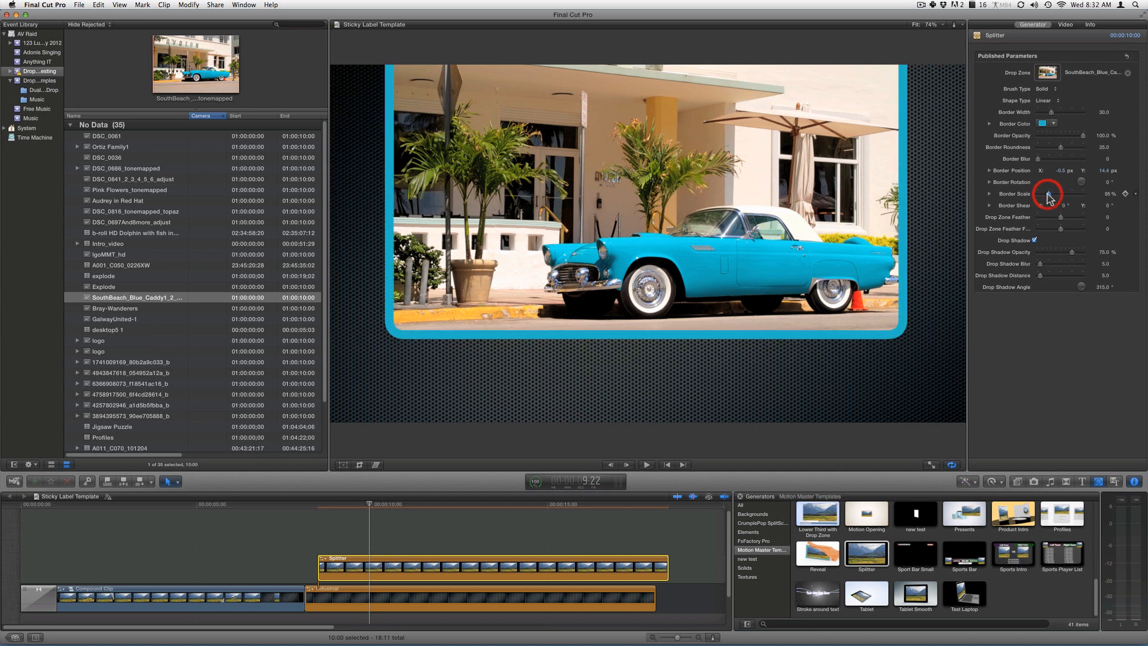
pyautogui.click(989, 194)
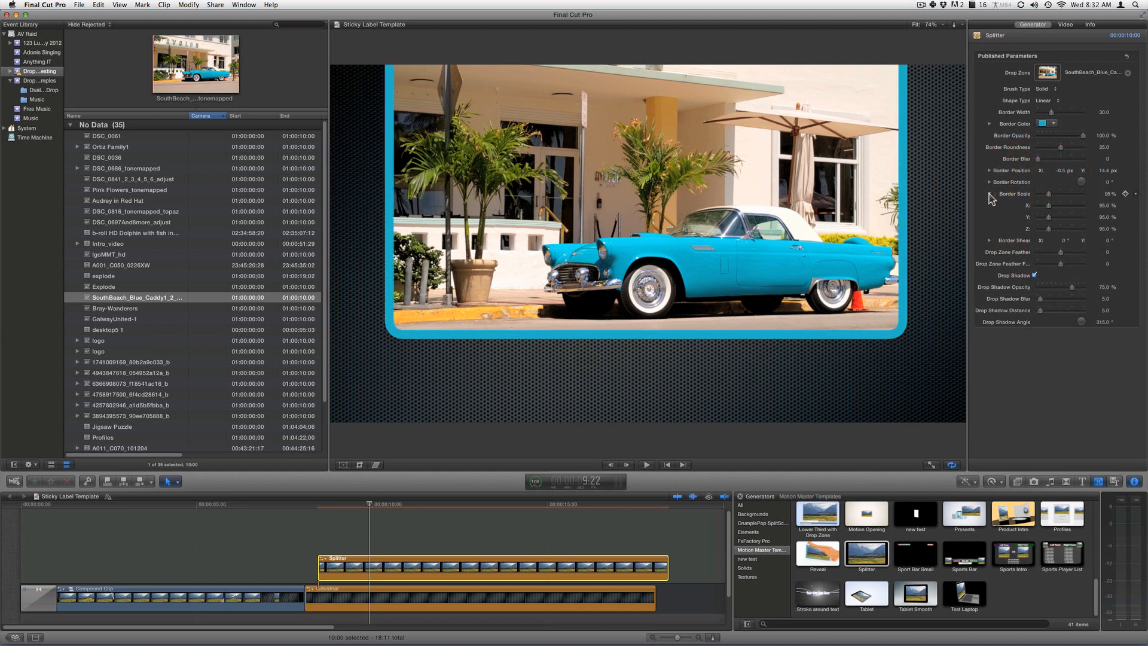
pyautogui.click(989, 194)
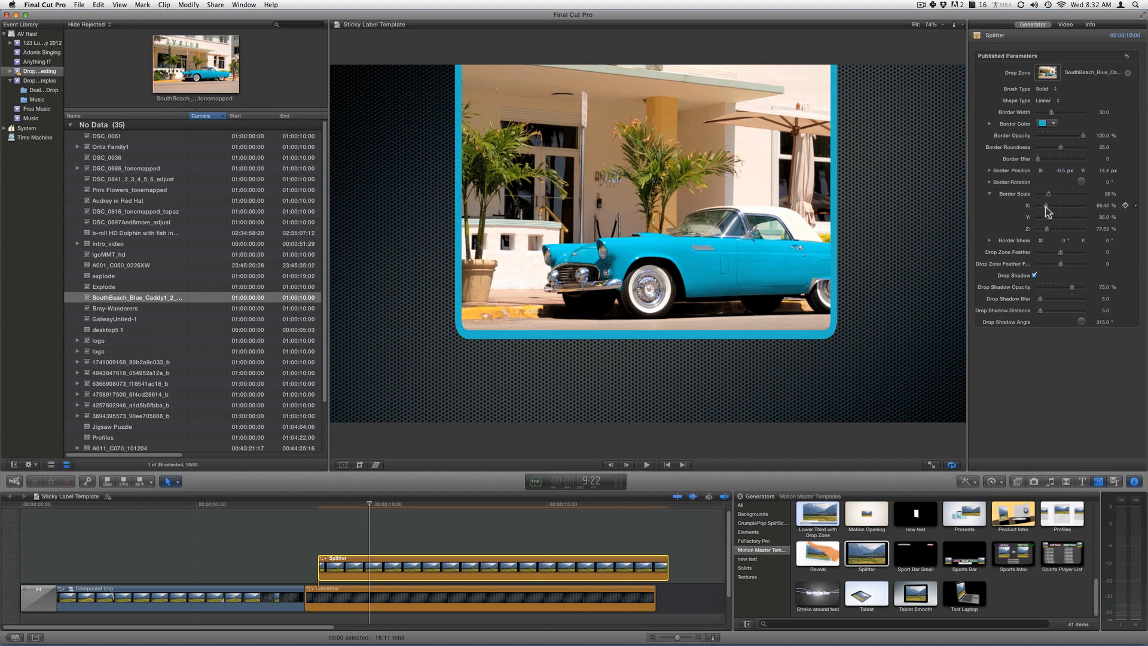
pyautogui.moveTo(1046, 209); pyautogui.dragTo(1044, 220)
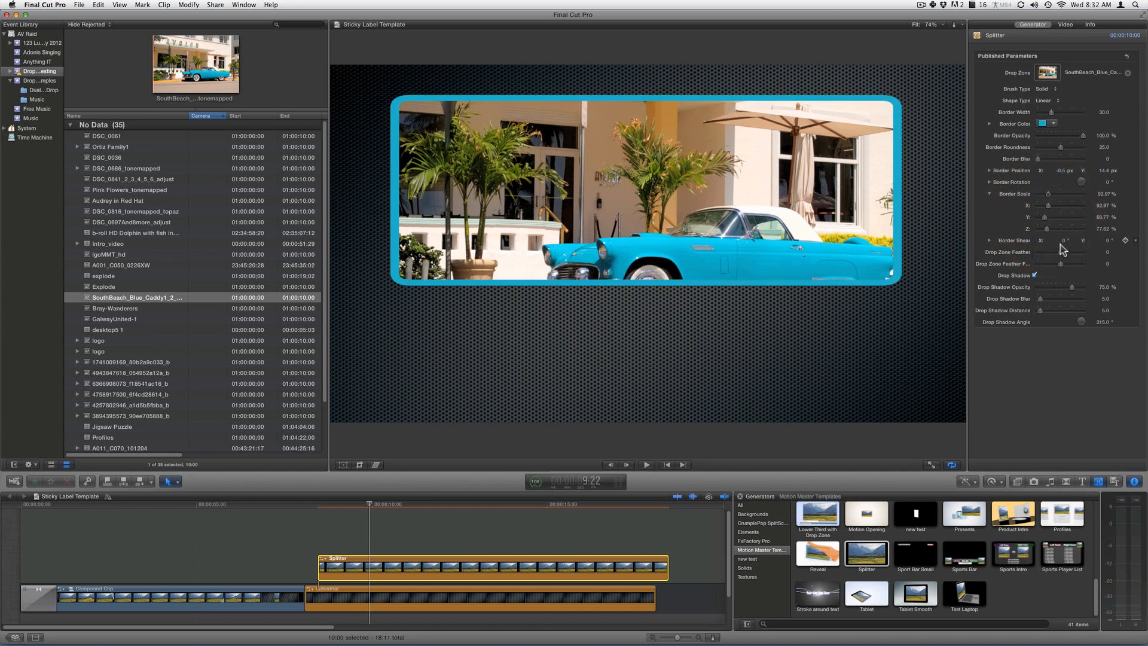
# - Slant the border with a shear of 7° in X and 0° in Y
pyautogui.moveTo(1064, 241); pyautogui.dragTo(1074, 242)
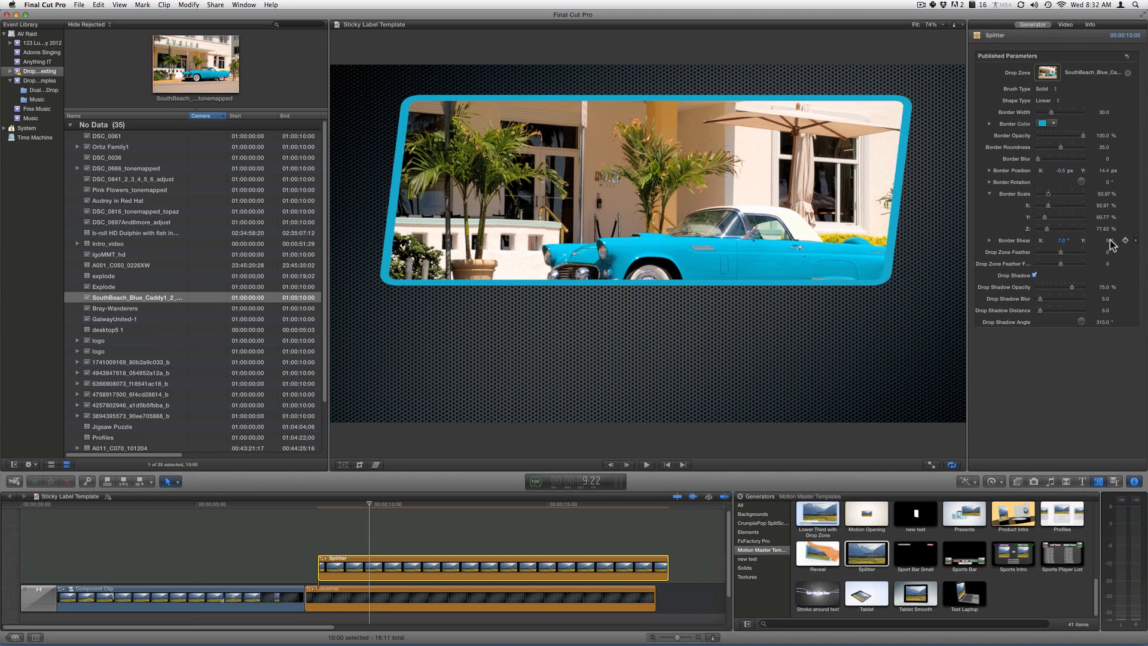
pyautogui.moveTo(1106, 240); pyautogui.dragTo(1104, 241)
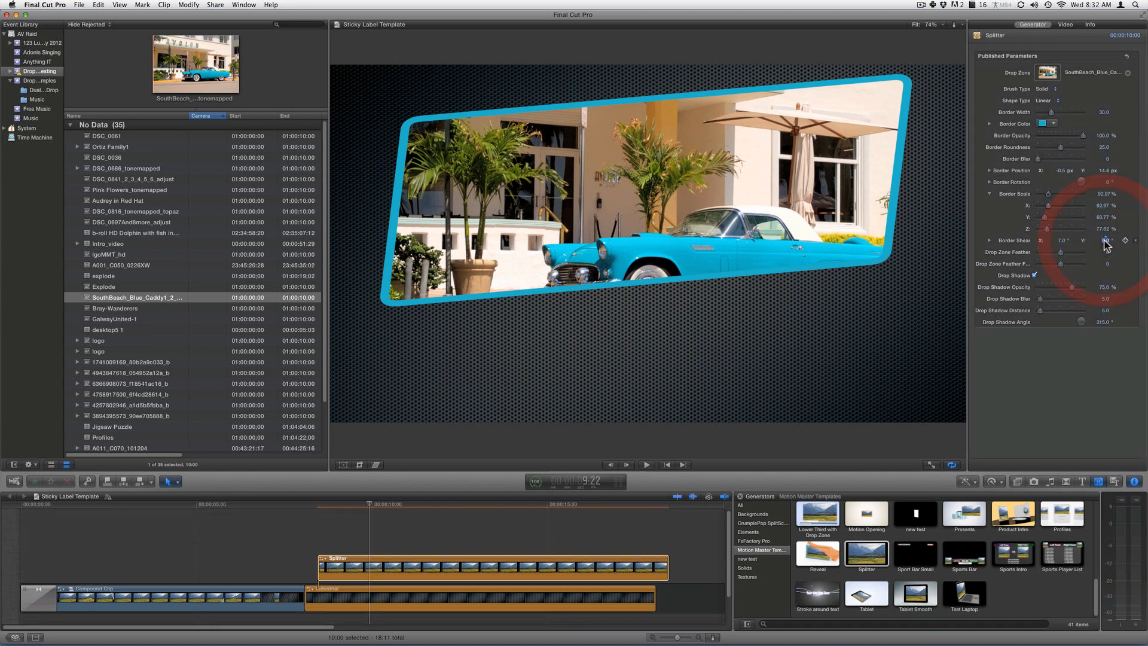
pyautogui.write('0')
pyautogui.press('Return')
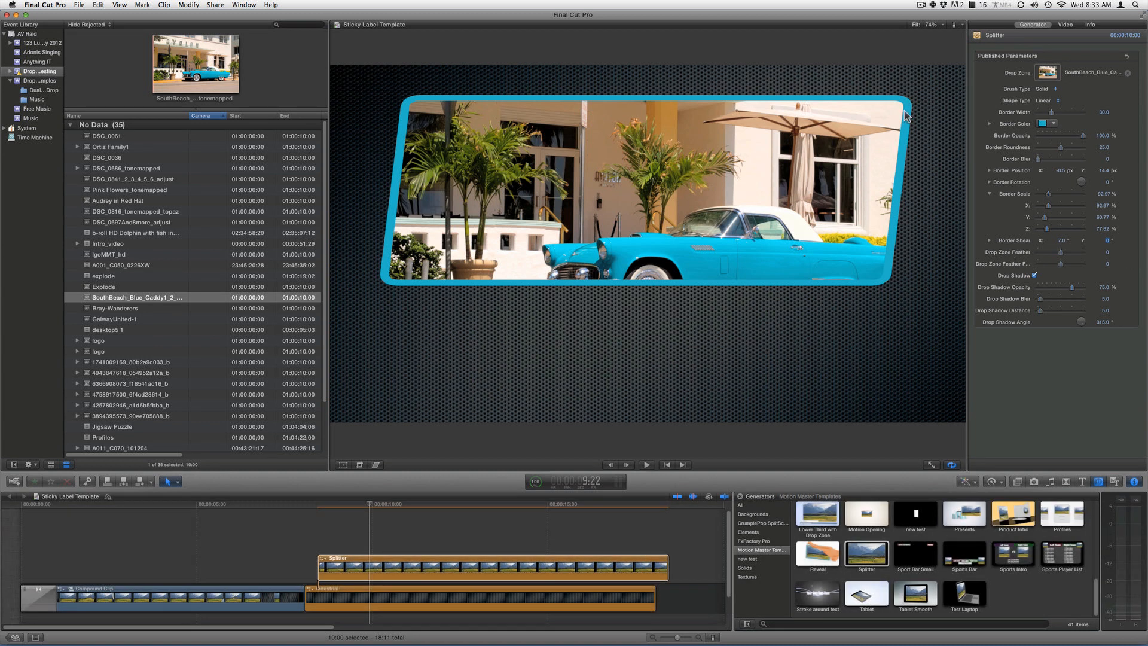
# - Try drop zone feathering with a transparent and a blurred border, and restore 100% opacity, zero blur and zero feather
pyautogui.moveTo(1061, 252); pyautogui.dragTo(1076, 256)
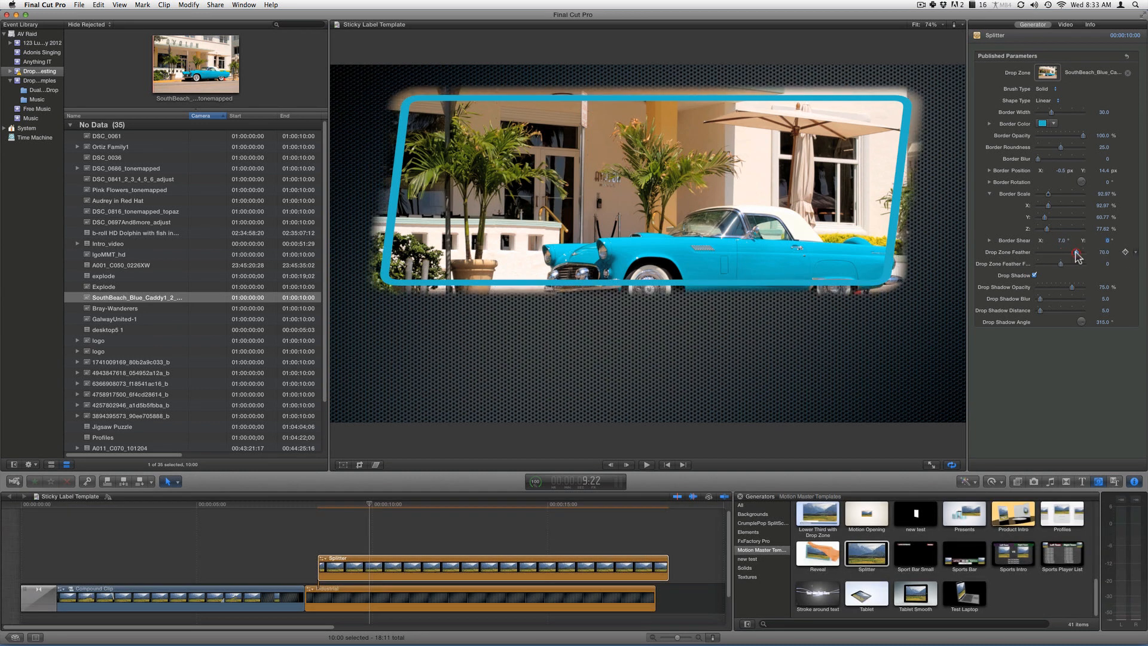
pyautogui.moveTo(1082, 136); pyautogui.dragTo(1028, 137)
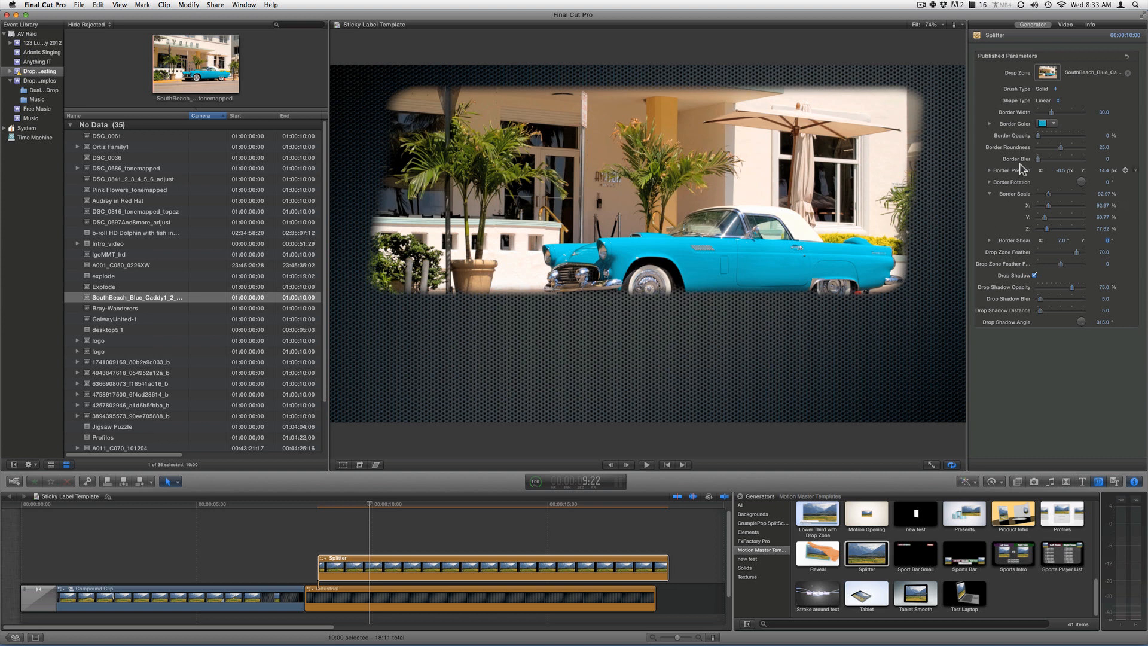
pyautogui.moveTo(1037, 135); pyautogui.dragTo(1102, 138)
pyautogui.moveTo(1038, 160); pyautogui.dragTo(1100, 167)
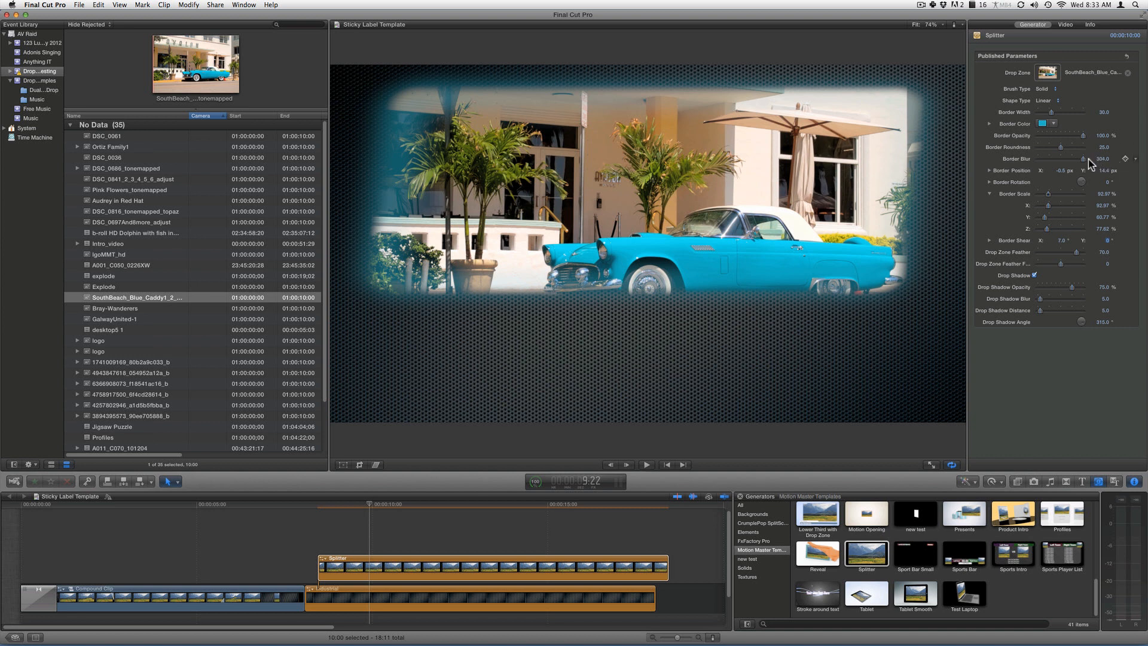
pyautogui.moveTo(1080, 159); pyautogui.dragTo(1038, 159)
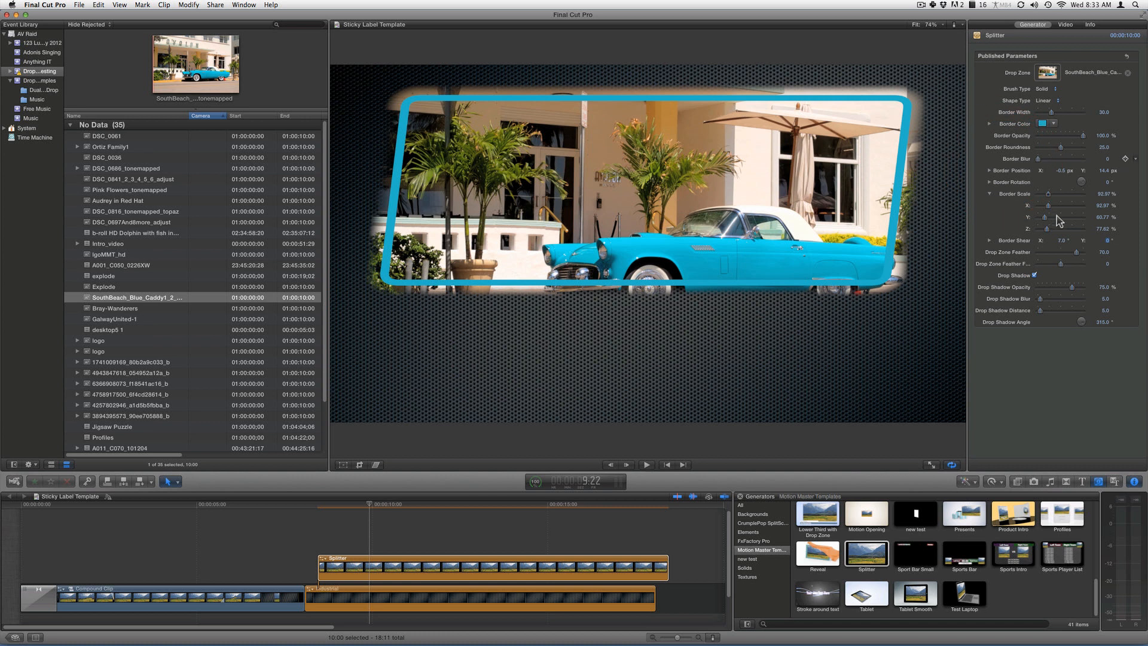
pyautogui.click(1102, 252)
pyautogui.write('0')
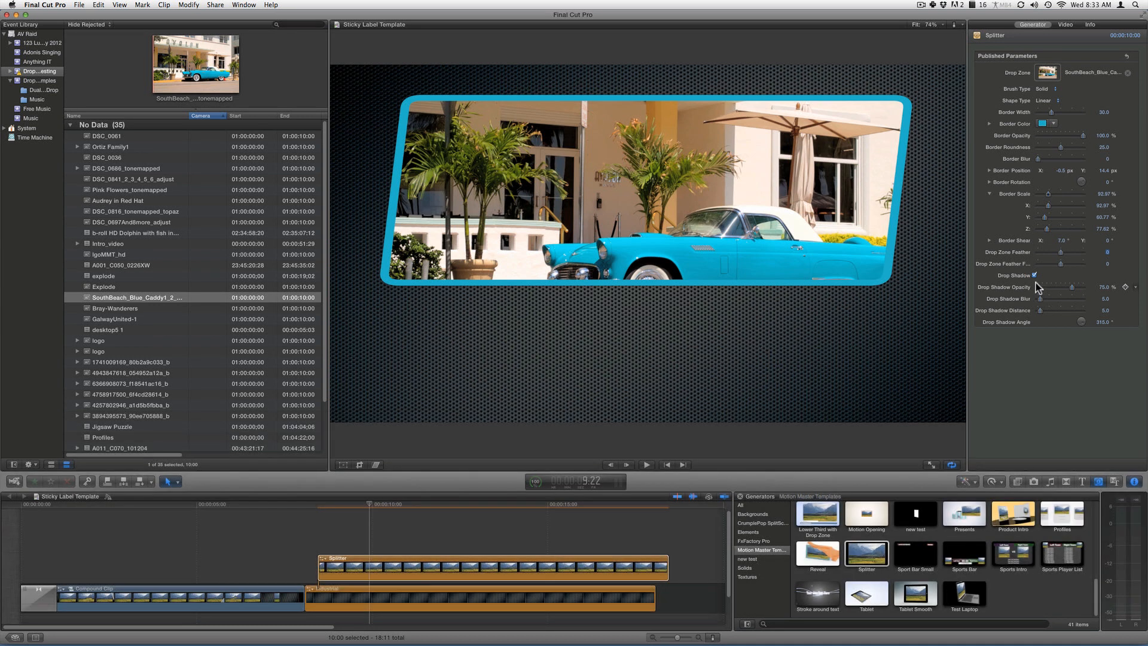
# - Keep the drop shadow enabled and set its distance to about 66, opacity to about 63% and blur to 14
pyautogui.click(1034, 275)
pyautogui.click(1034, 275)
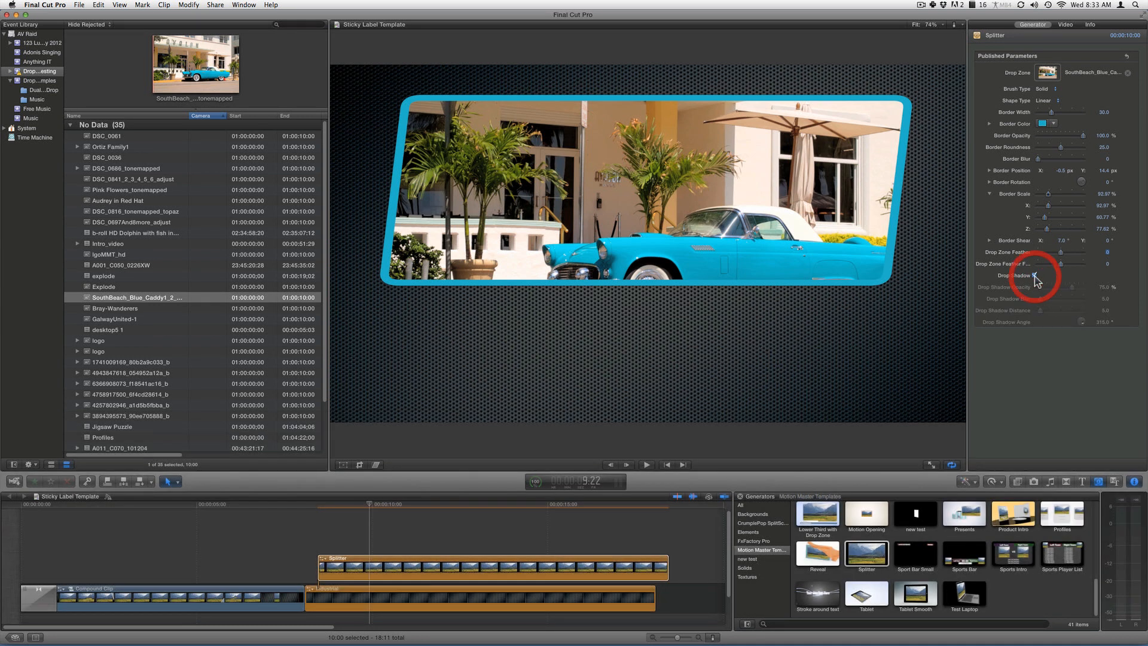
pyautogui.moveTo(1039, 311); pyautogui.dragTo(1098, 321)
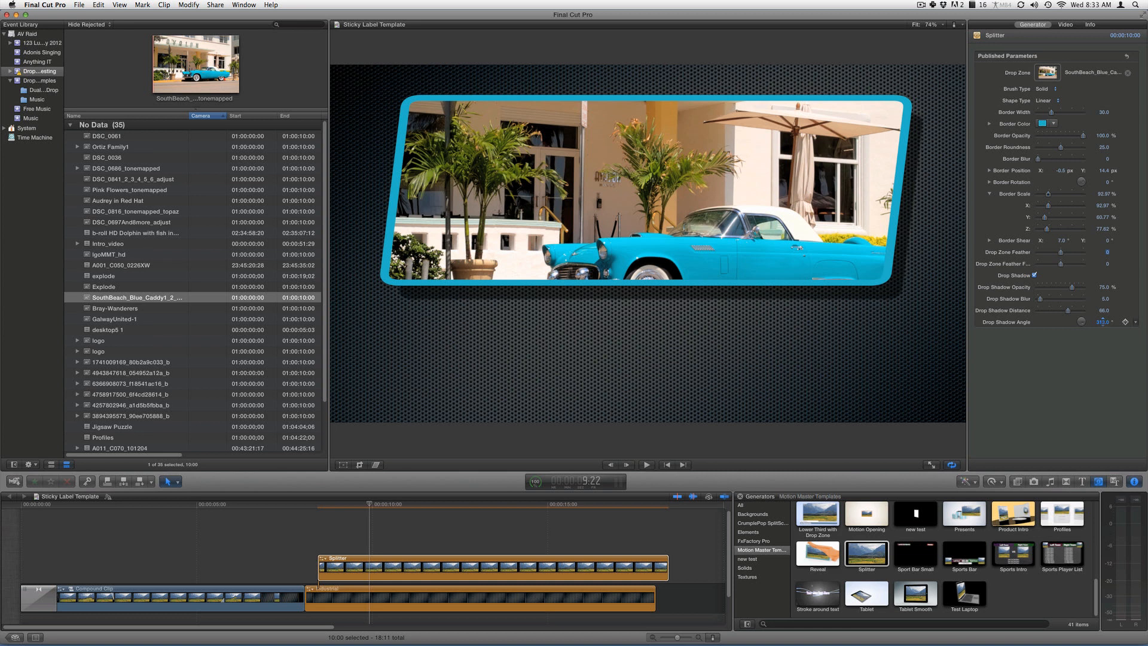
pyautogui.moveTo(1068, 288); pyautogui.dragTo(1045, 299)
# - Shrink and move up the photo inside the drop zone so the whole car fits within the slanted border
pyautogui.click(720, 204)
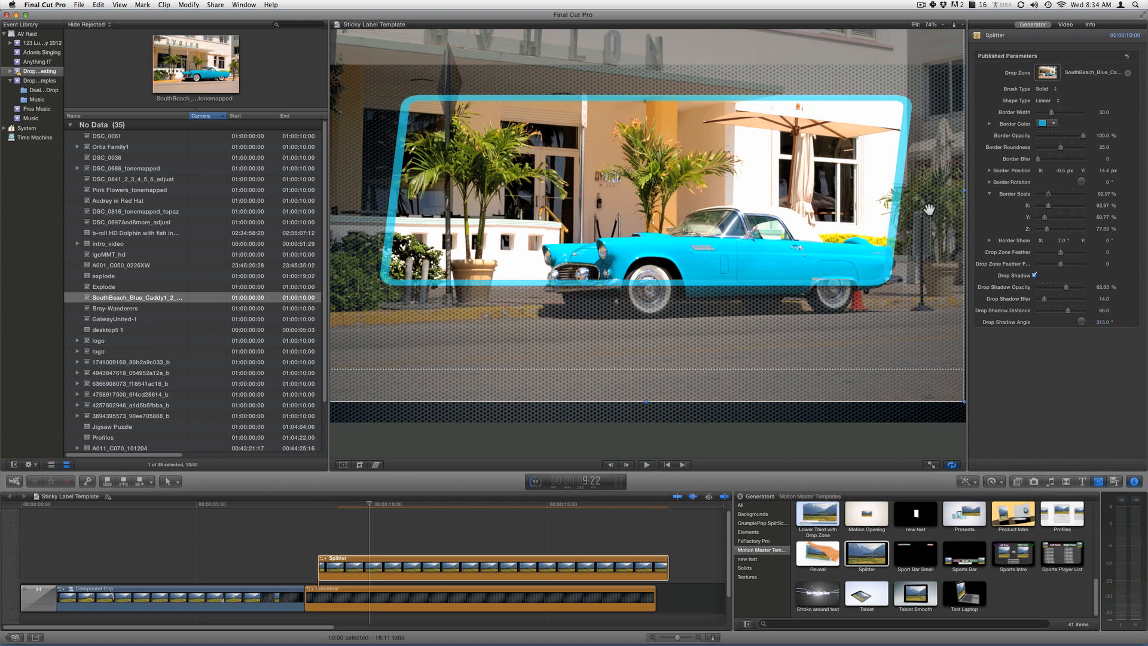
pyautogui.moveTo(964, 192); pyautogui.dragTo(935, 192)
pyautogui.moveTo(826, 225); pyautogui.dragTo(825, 198)
pyautogui.doubleClick(345, 464)
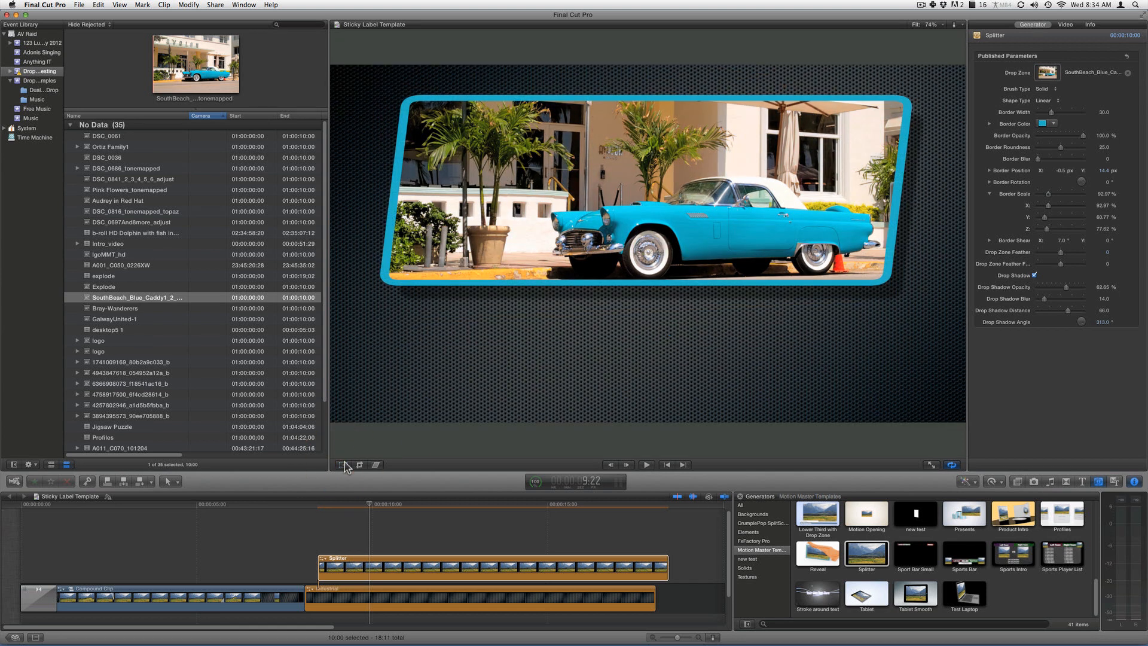
# - Set the car frame's border position Y to 3.0 px and duplicate its Splitter clip one layer up, offset by 10 frames
pyautogui.moveTo(1089, 173); pyautogui.dragTo(1089, 190)
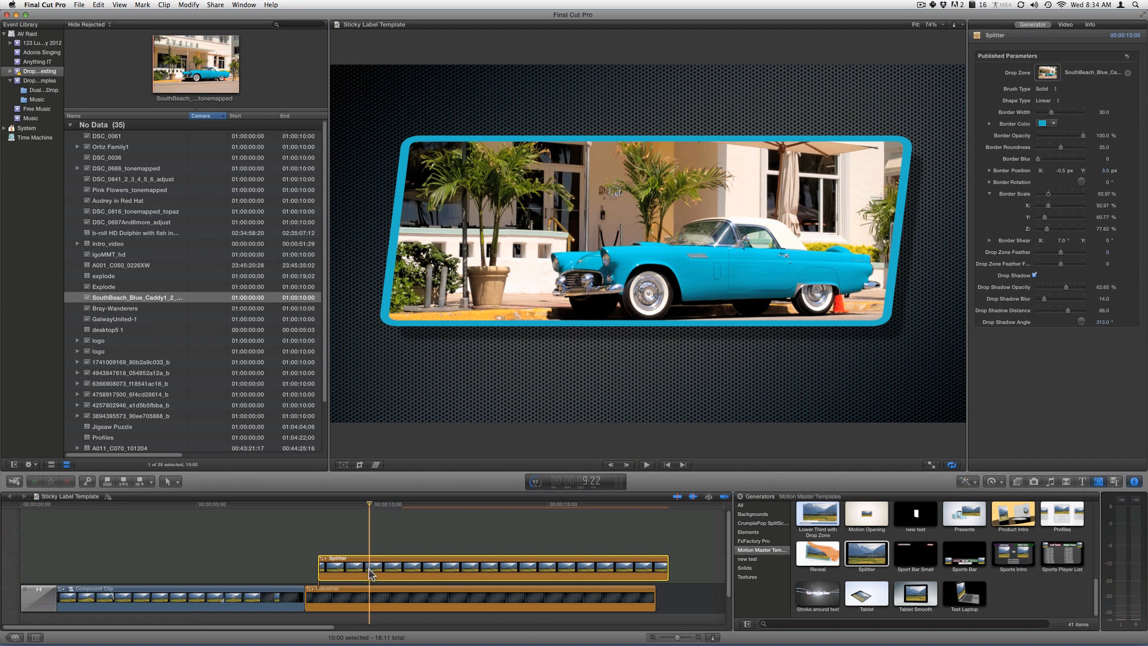
pyautogui.moveTo(371, 573); pyautogui.dragTo(383, 536)
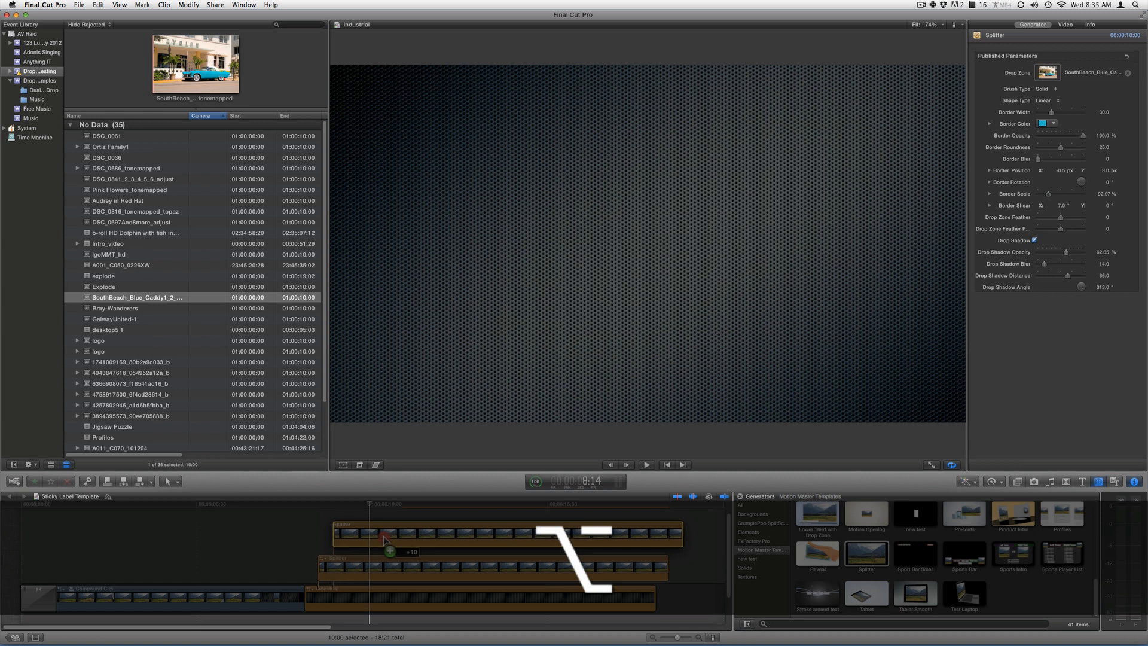
pyautogui.moveTo(382, 536); pyautogui.dragTo(383, 535)
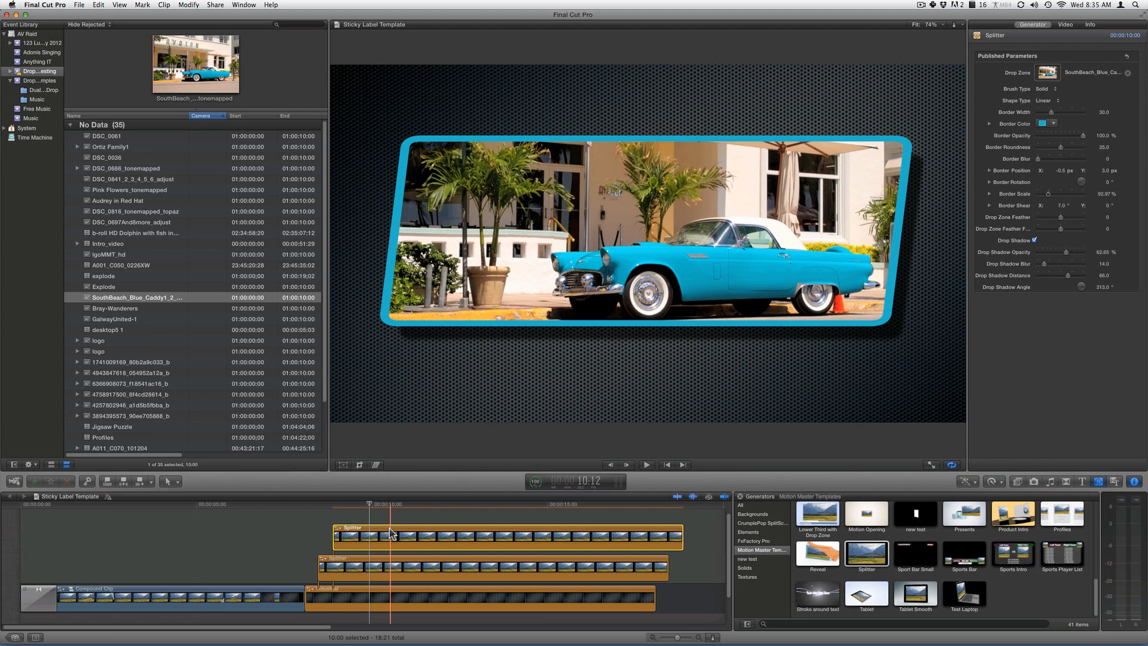
pyautogui.click(390, 532)
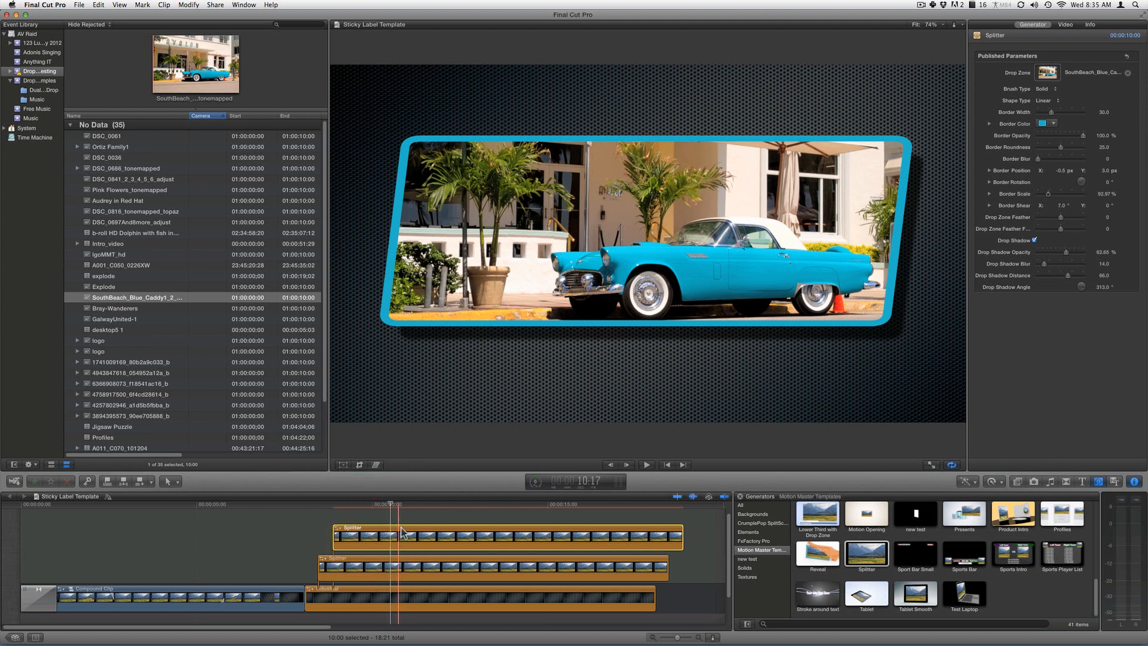
# - Fill the duplicate Splitter's drop zone with the Pink Flowers_tonemapped photo
pyautogui.click(377, 530)
pyautogui.click(1047, 73)
pyautogui.click(130, 190)
# - Style the flower frame with a b-spline shape and a light pink border 15 wide
pyautogui.click(1045, 100)
pyautogui.click(1047, 121)
pyautogui.click(934, 463)
pyautogui.click(1053, 124)
pyautogui.moveTo(1051, 112); pyautogui.dragTo(1043, 113)
# - Scale the flower frame to about 54% and place it over the upper-left corner of the car frame
pyautogui.moveTo(1062, 206); pyautogui.dragTo(1061, 210)
pyautogui.moveTo(1060, 171); pyautogui.dragTo(1060, 179)
pyautogui.moveTo(1106, 171); pyautogui.dragTo(1106, 160)
pyautogui.moveTo(1048, 194); pyautogui.dragTo(1044, 194)
pyautogui.moveTo(1105, 171); pyautogui.dragTo(1104, 167)
pyautogui.moveTo(1058, 171); pyautogui.dragTo(1058, 181)
# - Reposition the flower photo inside its drop zone so the blossoms fill the oval frame
pyautogui.doubleClick(538, 146)
pyautogui.moveTo(538, 146); pyautogui.dragTo(584, 145)
pyautogui.press('a')
# - Duplicate the flower Splitter clip one layer up and fill the copy's drop zone with the photo of the woman in the red hat
pyautogui.moveTo(388, 539); pyautogui.dragTo(402, 514)
pyautogui.click(440, 520)
pyautogui.click(1047, 73)
pyautogui.click(118, 201)
# - Set the red-hat frame's shape type to Linear and its border color to red
pyautogui.click(1048, 101)
pyautogui.click(1053, 124)
# - Scale the red-hat frame down to about 47% and place it over the lower-right edge of the car frame
pyautogui.click(989, 194)
pyautogui.moveTo(1043, 194); pyautogui.dragTo(1045, 193)
pyautogui.doubleClick(538, 144)
pyautogui.moveTo(537, 144); pyautogui.dragTo(538, 147)
pyautogui.click(343, 464)
pyautogui.moveTo(1105, 171)
pyautogui.mouseDown()
pyautogui.moveTo(1104, 198)
pyautogui.moveTo(1105, 163)
pyautogui.mouseUp()
pyautogui.moveTo(1060, 171); pyautogui.dragTo(1060, 149)
pyautogui.moveTo(1041, 217); pyautogui.dragTo(1039, 217)
pyautogui.moveTo(1044, 206); pyautogui.dragTo(1041, 217)
# - Reframe the red-hat photo inside its drop zone so the seated woman shows within the red border
pyautogui.doubleClick(768, 359)
pyautogui.click(1045, 353)
pyautogui.doubleClick(768, 359)
pyautogui.moveTo(768, 359); pyautogui.dragTo(762, 363)
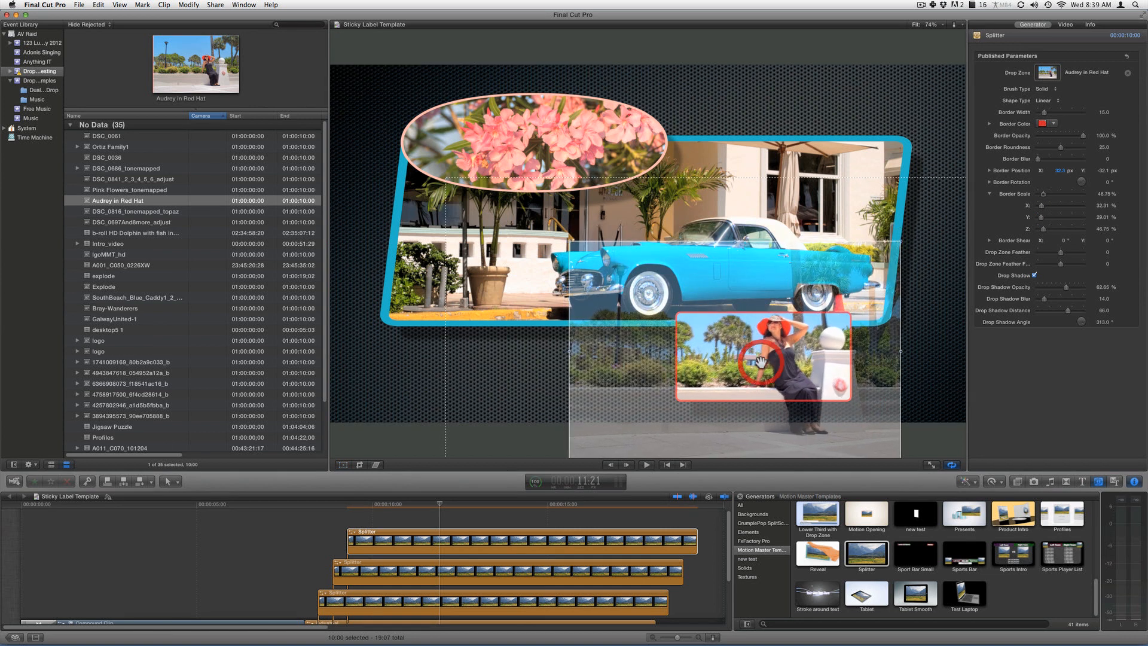
pyautogui.click(343, 465)
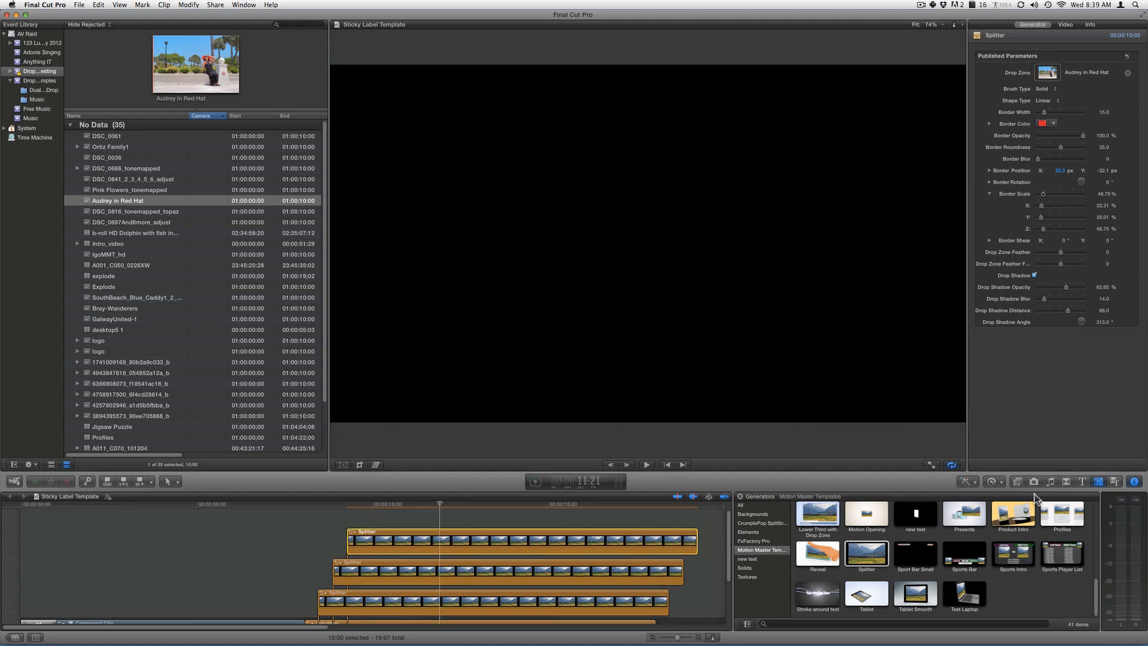
# - Apply the Slide transition from the Movements category to the car's Splitter clip and preview its entrance
pyautogui.click(1066, 481)
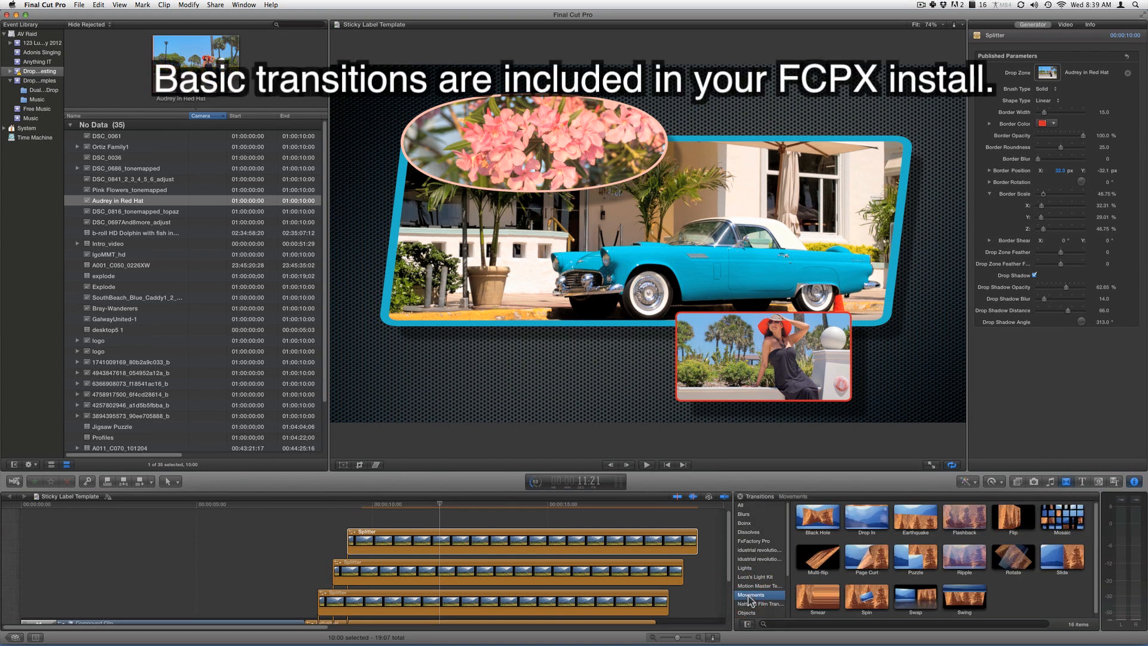
pyautogui.moveTo(1053, 562); pyautogui.dragTo(346, 605)
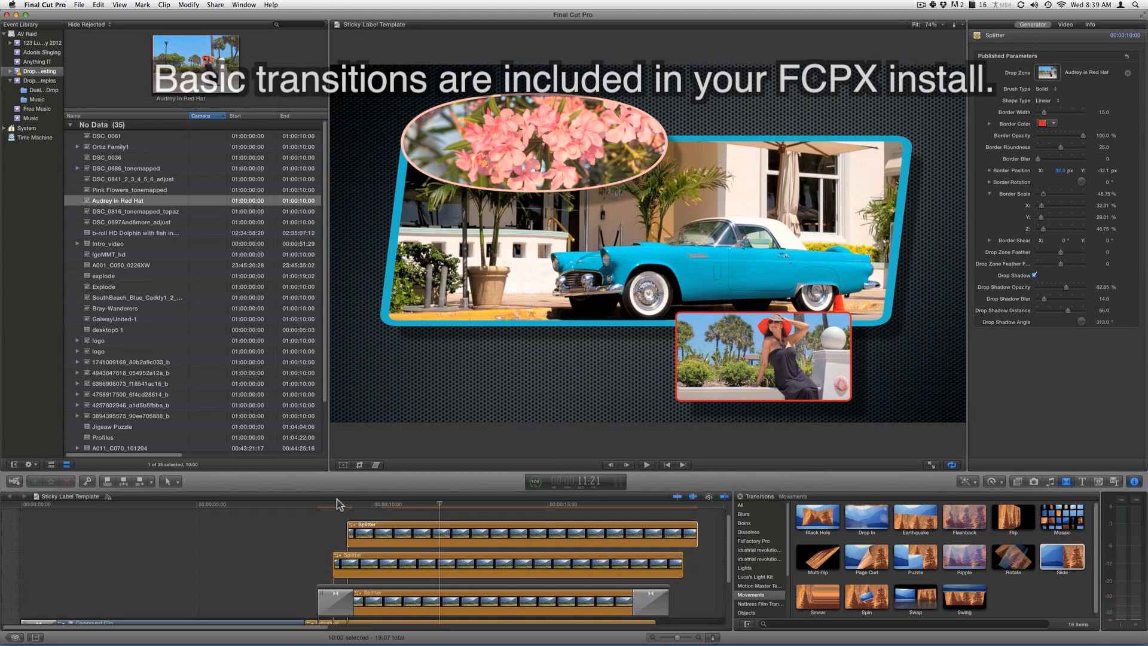
pyautogui.click(333, 502)
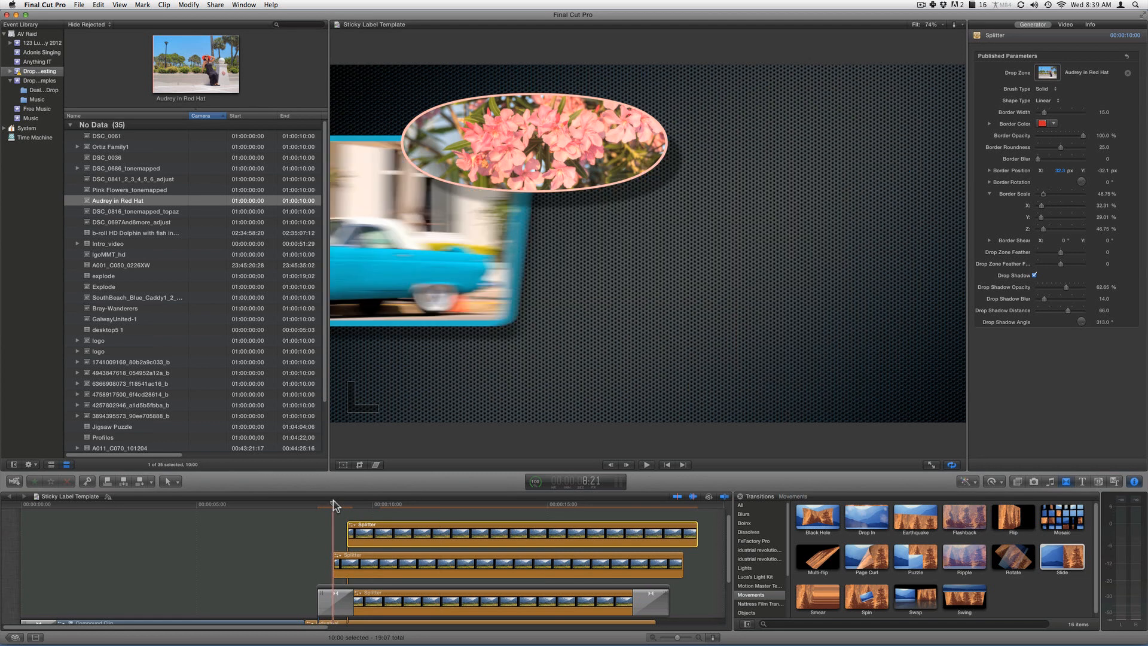
pyautogui.click(335, 502)
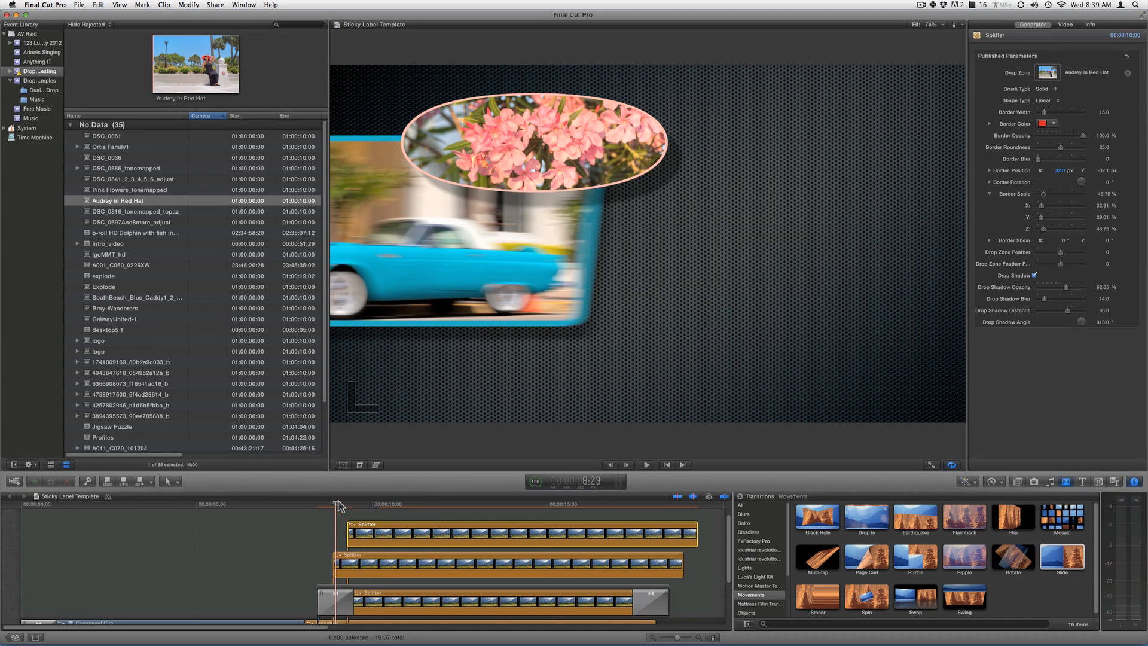
# - Shift the flower and red-hat clips along the timeline past the Slide entrance and apply the Spin transition to the flower clip
pyautogui.click(357, 555)
pyautogui.moveTo(357, 556); pyautogui.dragTo(442, 528)
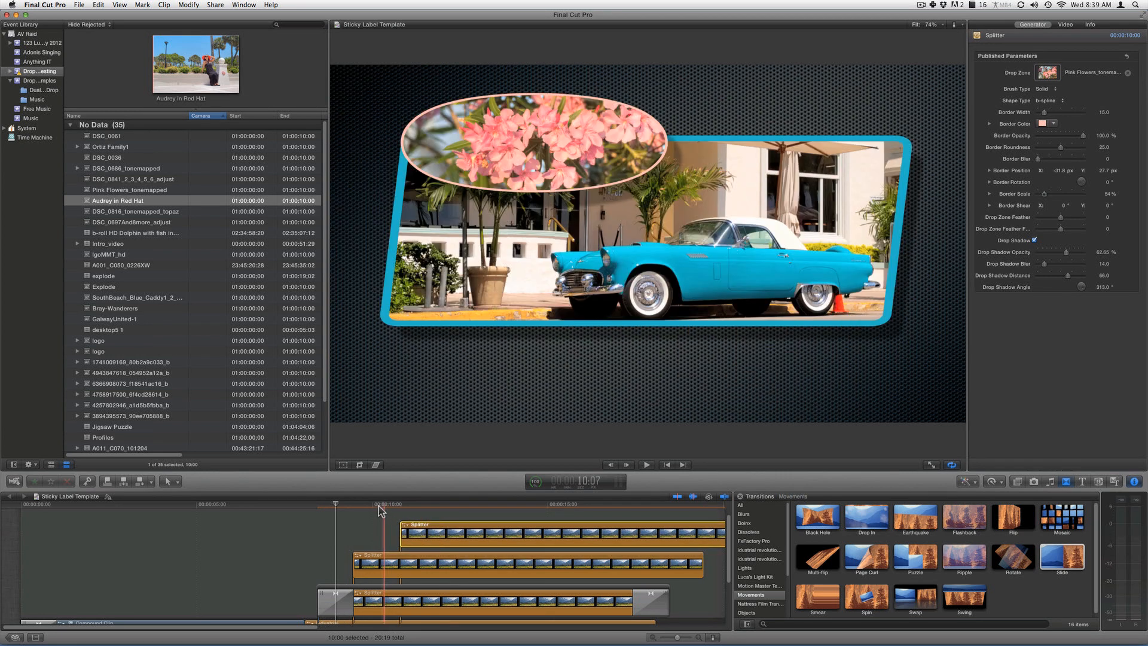
pyautogui.click(379, 505)
pyautogui.moveTo(861, 598); pyautogui.dragTo(451, 571)
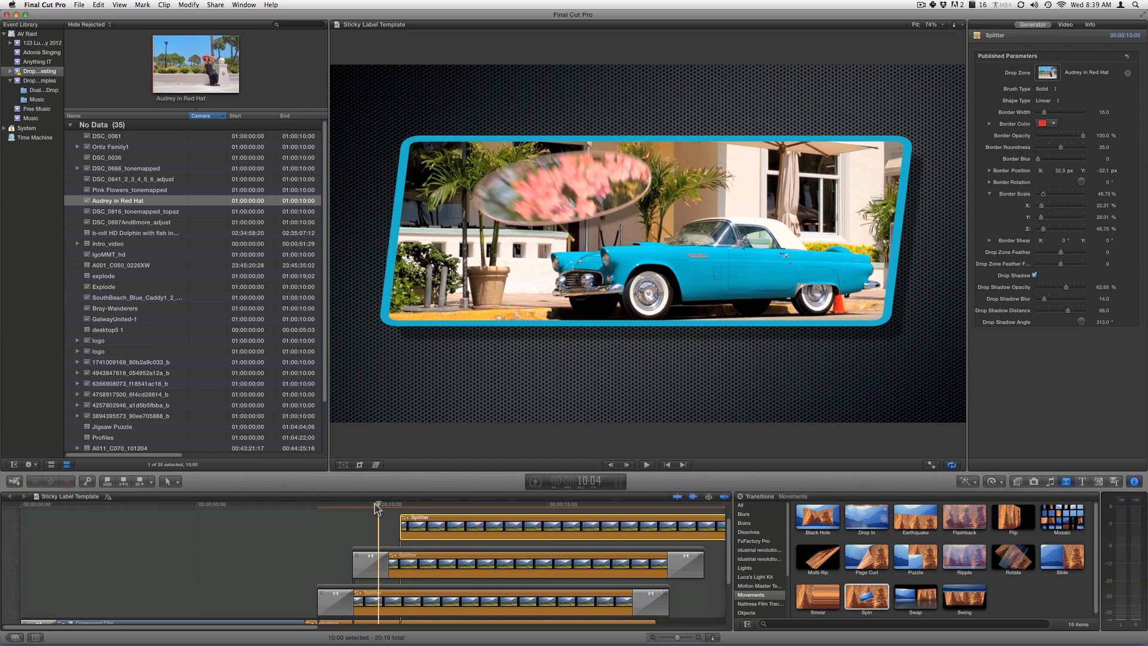
# - Align the red-hat clip's start with the end of the flower clip's Spin entrance and apply the Page Curl transition to it
pyautogui.click(416, 520)
pyautogui.moveTo(416, 520); pyautogui.dragTo(405, 518)
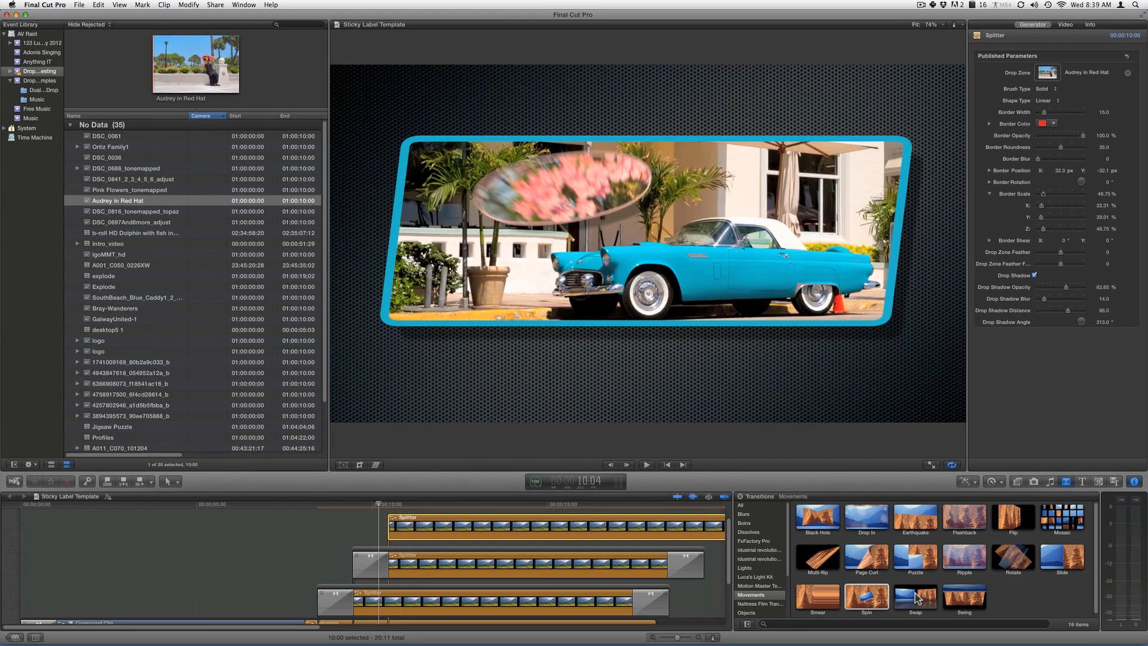
pyautogui.moveTo(873, 563); pyautogui.dragTo(488, 535)
pyautogui.click(475, 531)
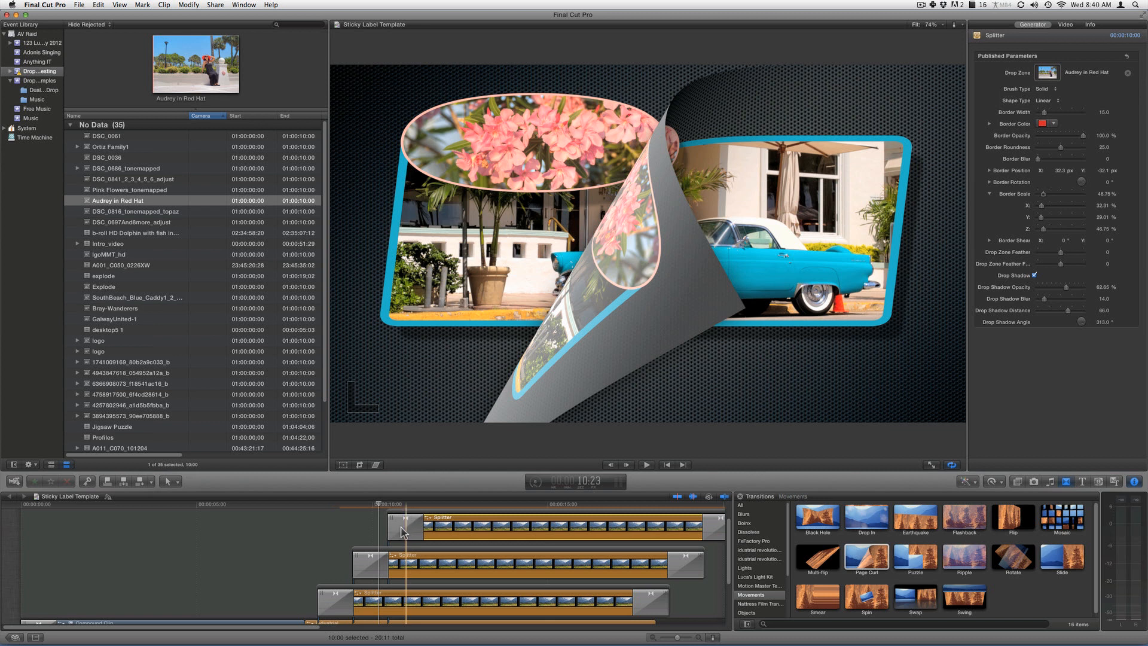
# - Set the red-hat clip's opening Page Curl to direction Close and preset Left, and preview the entrance
pyautogui.click(402, 531)
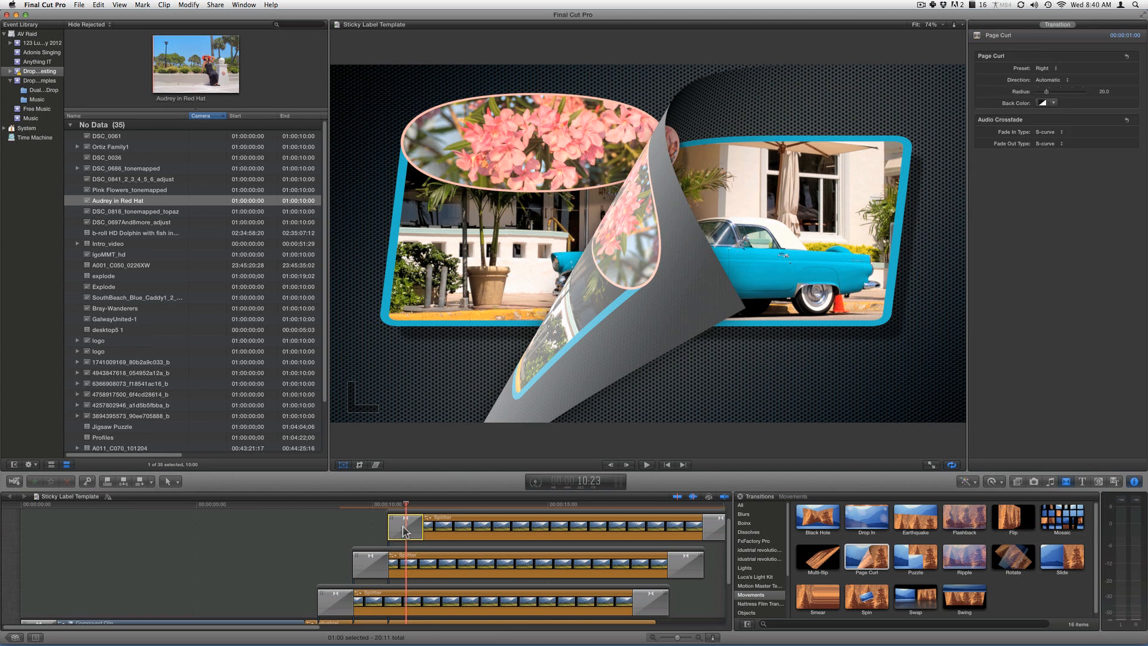
pyautogui.click(1043, 81)
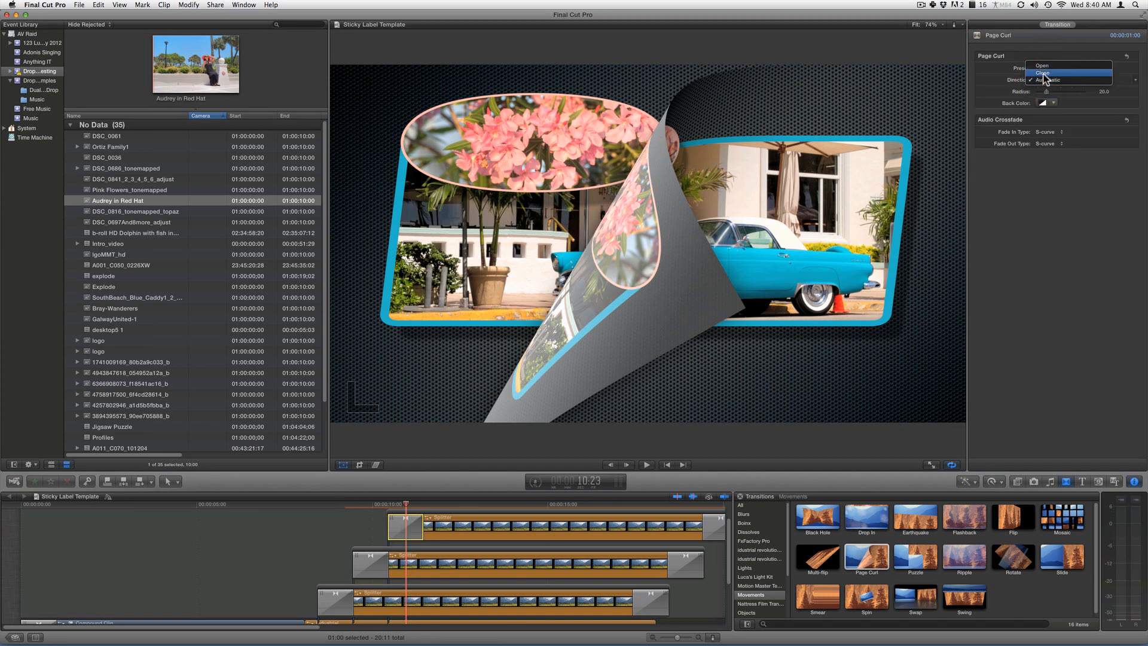
pyautogui.click(1042, 73)
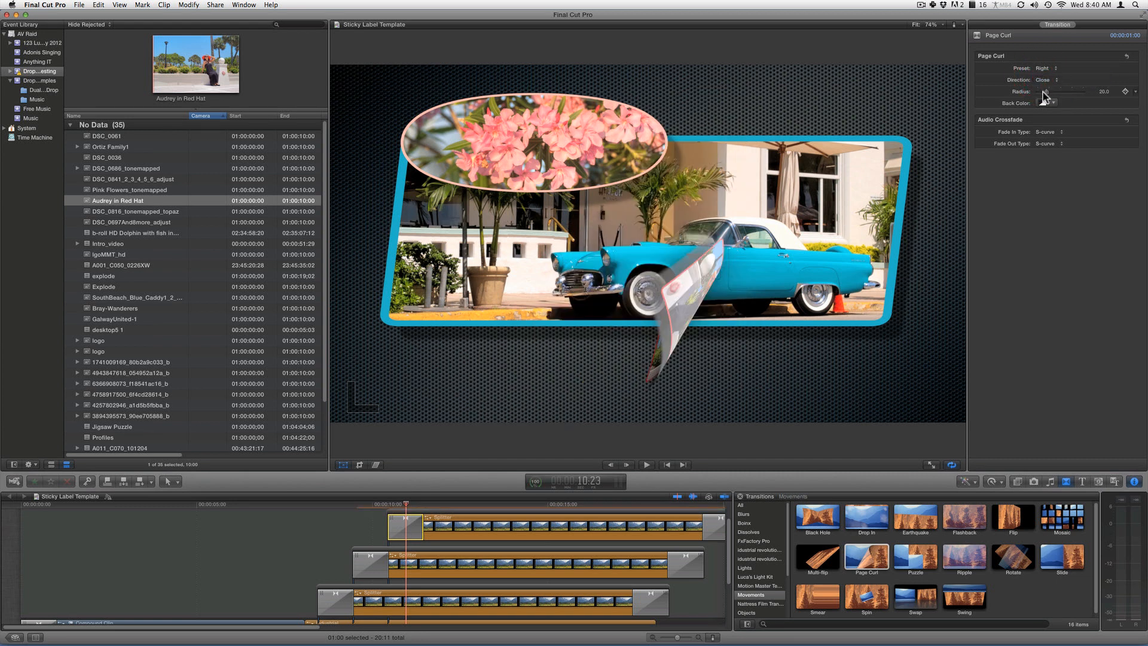
pyautogui.click(1043, 68)
pyautogui.click(1043, 58)
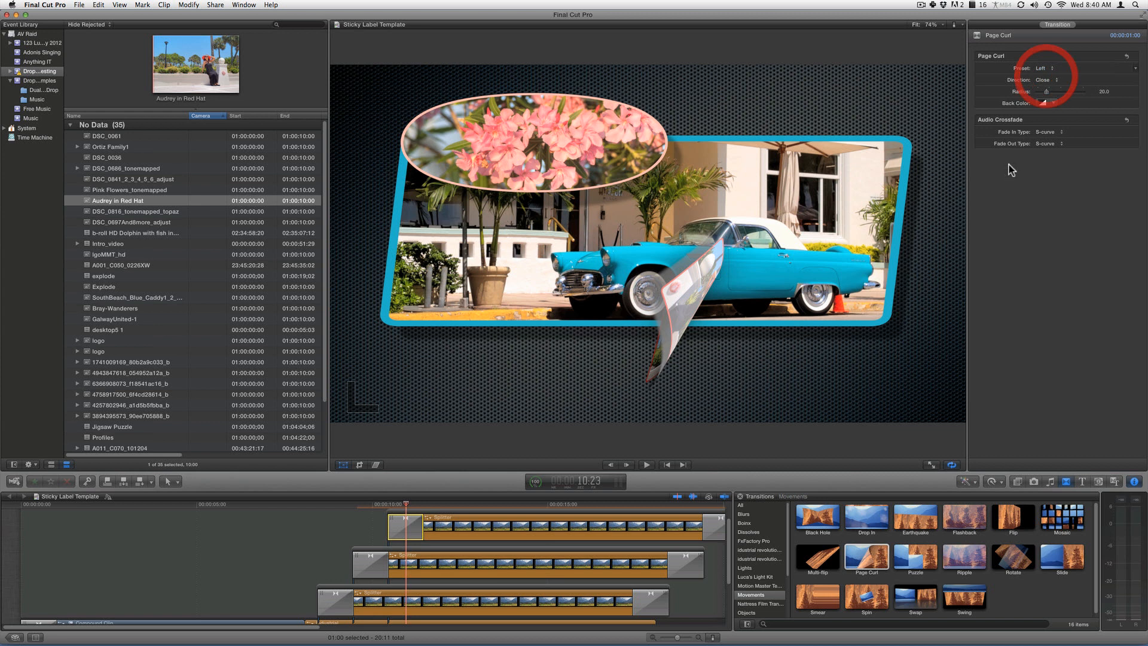
pyautogui.click(397, 506)
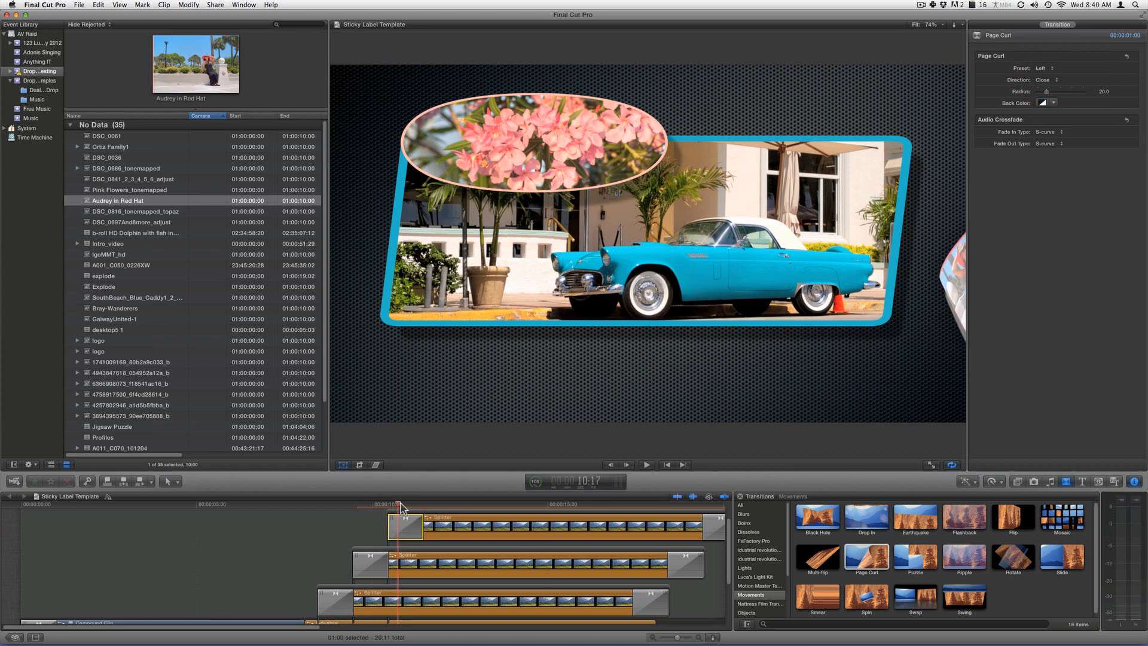
pyautogui.moveTo(403, 505); pyautogui.dragTo(422, 505)
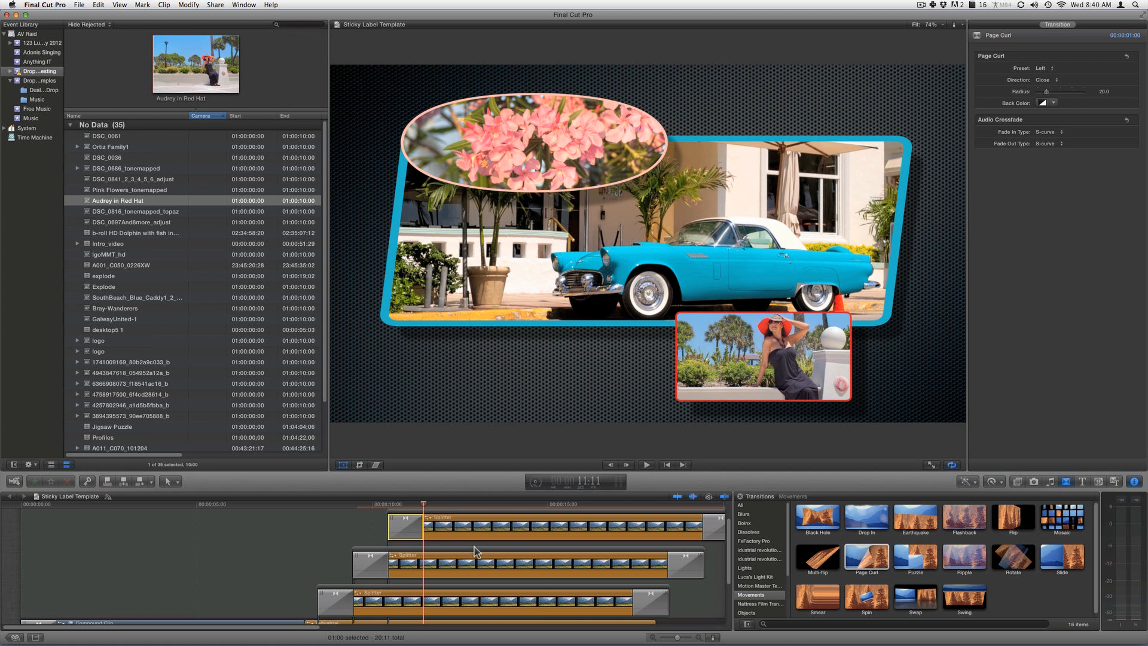
# - Trim the ends of the three Splitter clips so the red-hat frame exits first, the flower frame second and the car frame last
pyautogui.scroll(-3, 468, 559)
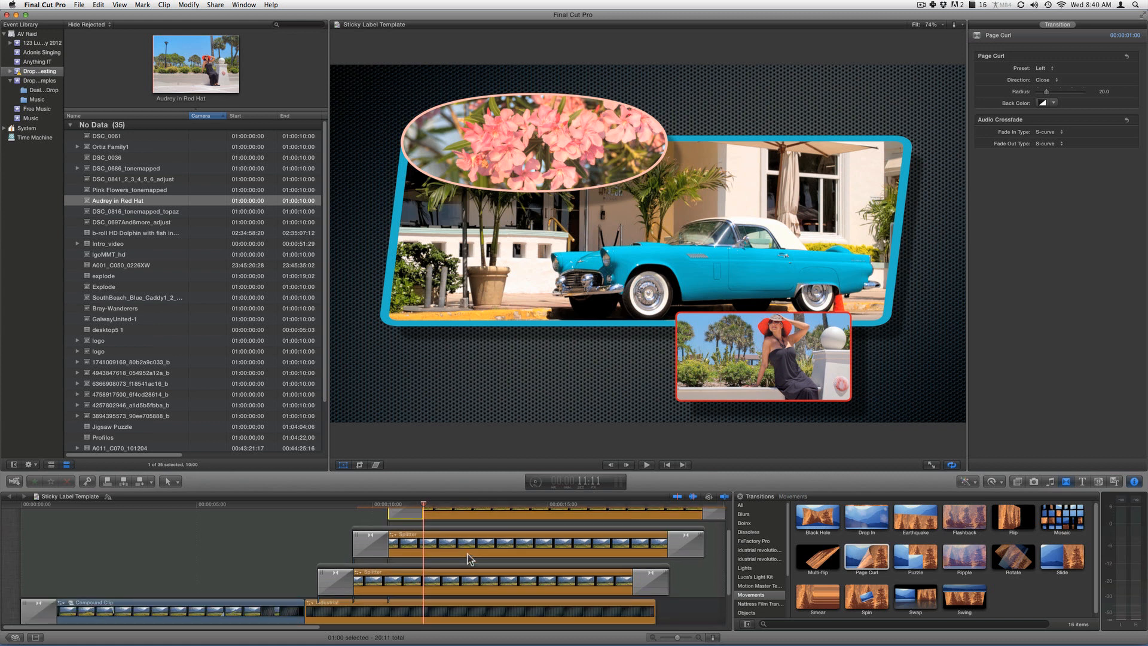
pyautogui.moveTo(311, 630); pyautogui.dragTo(463, 630)
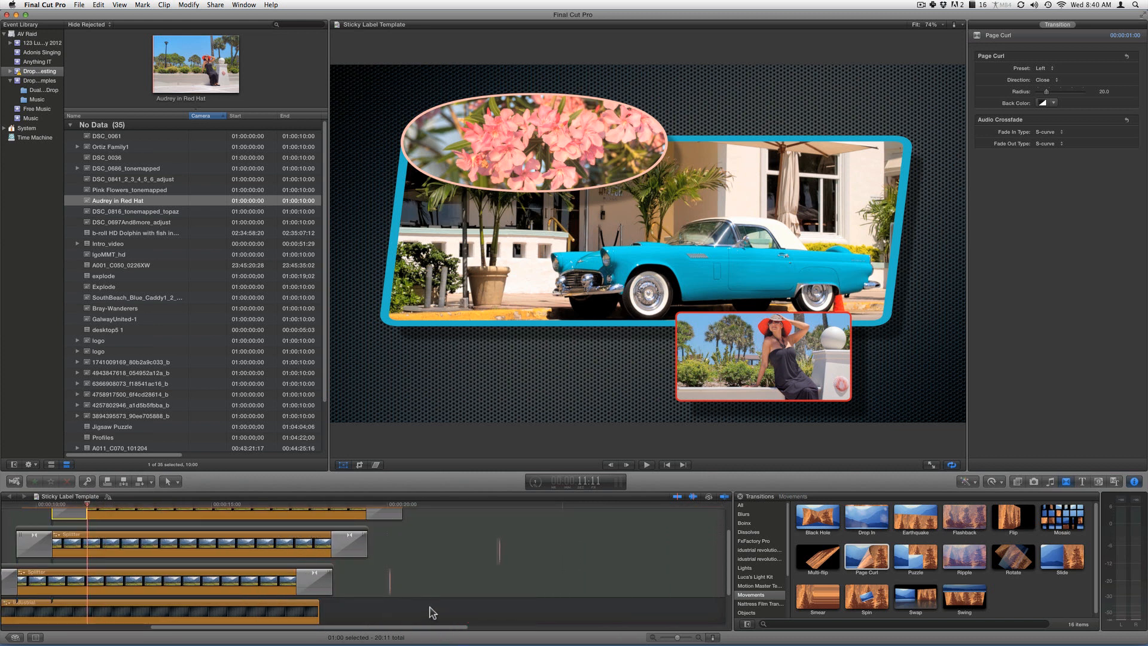
pyautogui.scroll(2, 413, 609)
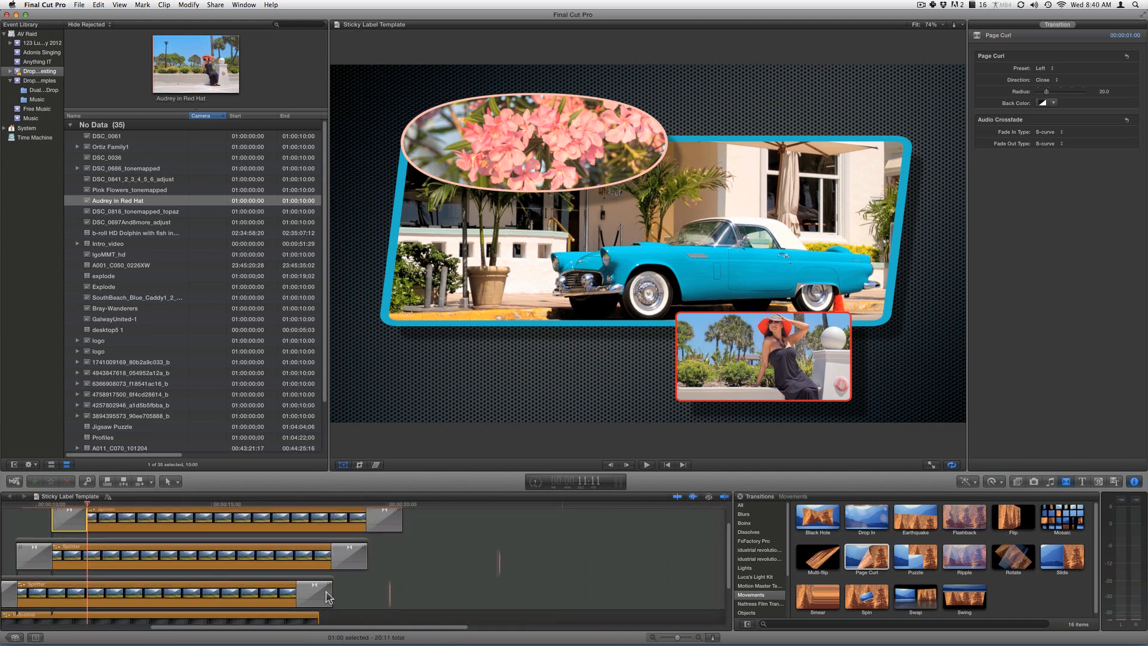
pyautogui.moveTo(313, 584); pyautogui.dragTo(306, 586)
pyautogui.click(362, 553)
pyautogui.moveTo(362, 553); pyautogui.dragTo(277, 550)
pyautogui.moveTo(396, 529); pyautogui.dragTo(267, 506)
pyautogui.click(246, 503)
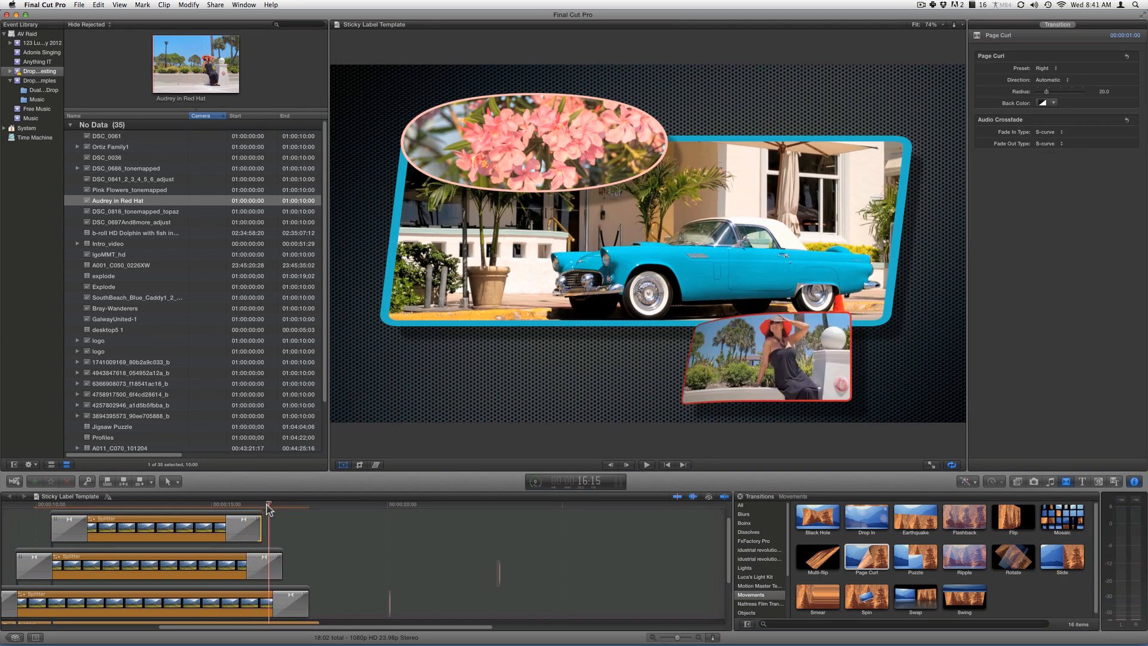
# - Set the direction of the flower clip's closing Spin transition to Out
pyautogui.click(263, 569)
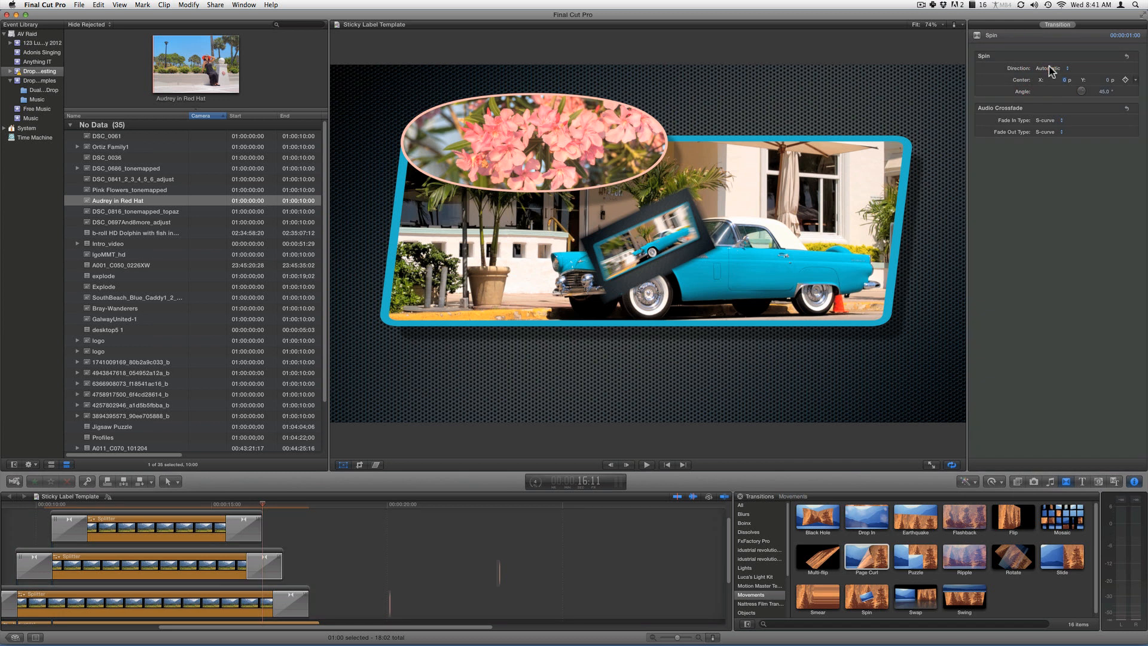
pyautogui.click(1049, 70)
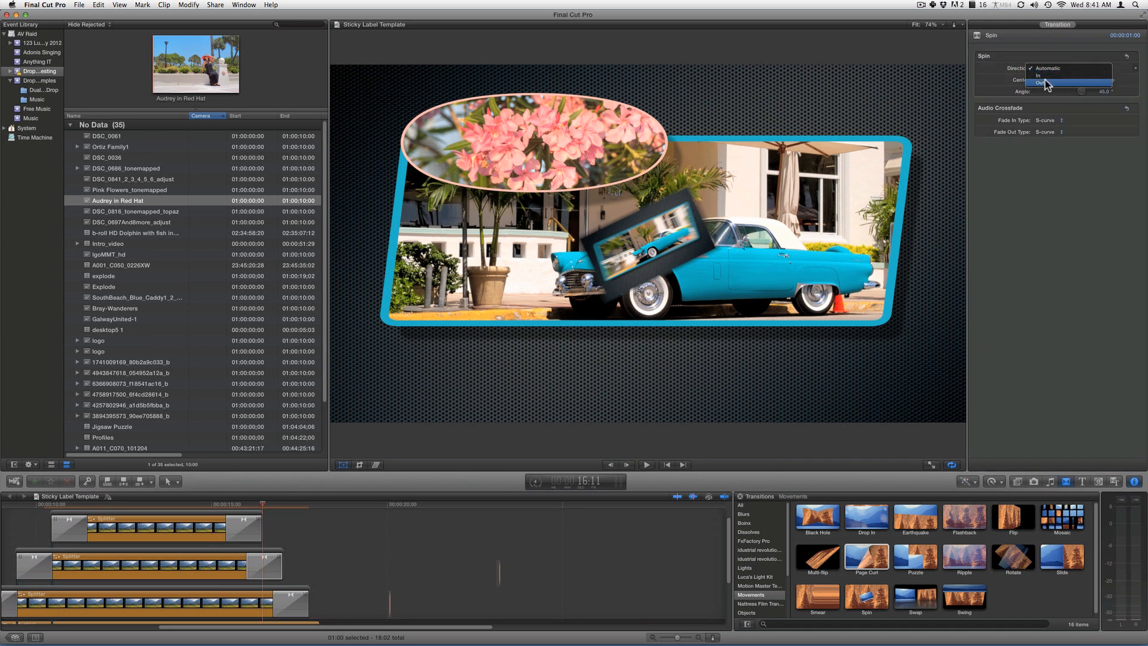
pyautogui.click(1051, 89)
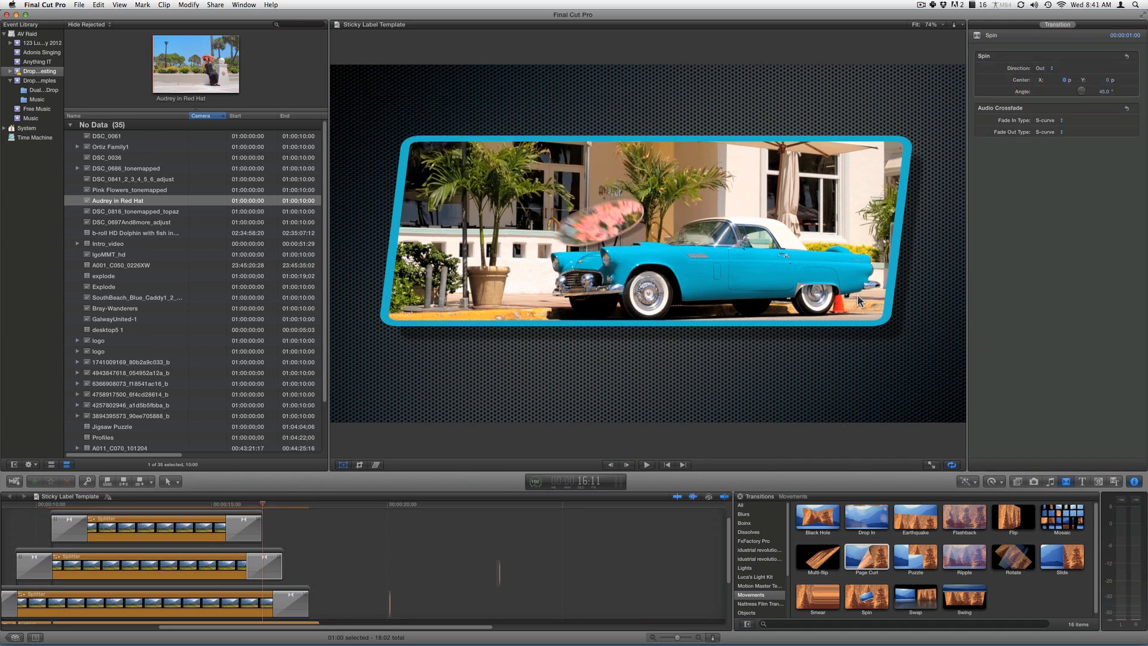
# - Set the type of the car clip's closing Slide transition to Slide Out and preview the exit
pyautogui.click(288, 504)
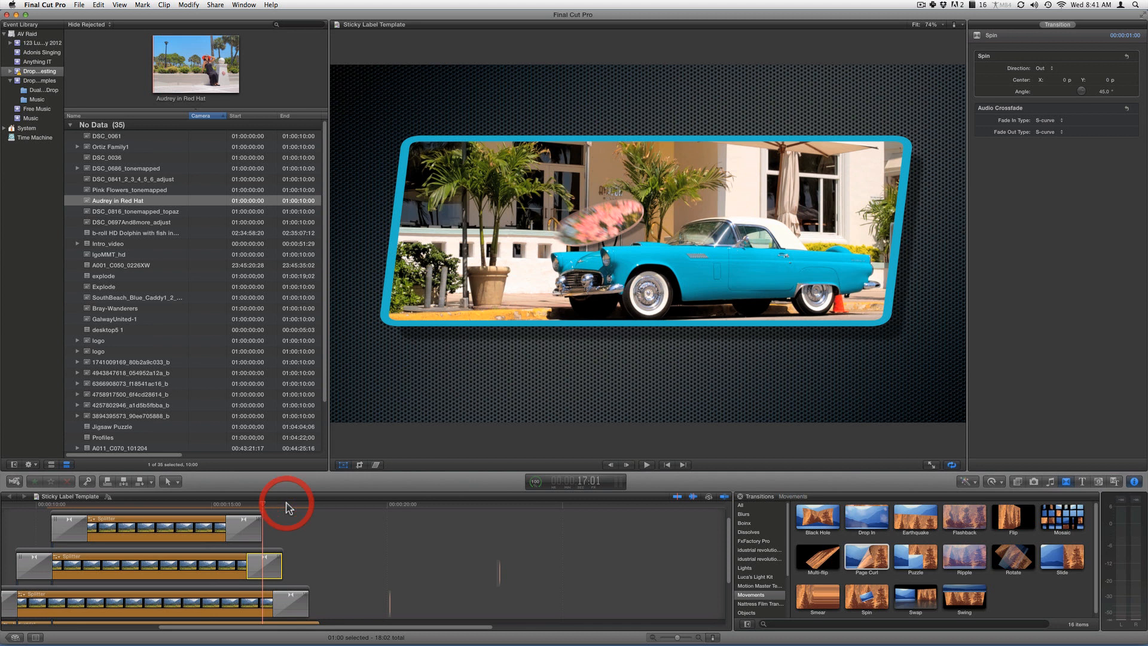
pyautogui.click(290, 504)
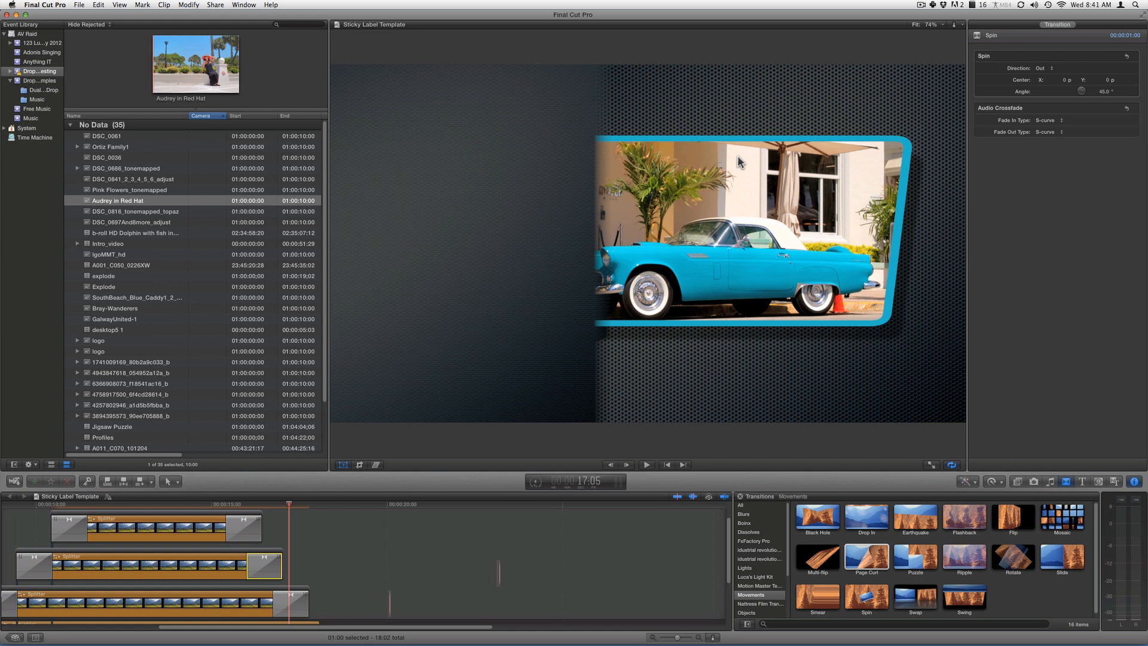
pyautogui.click(296, 603)
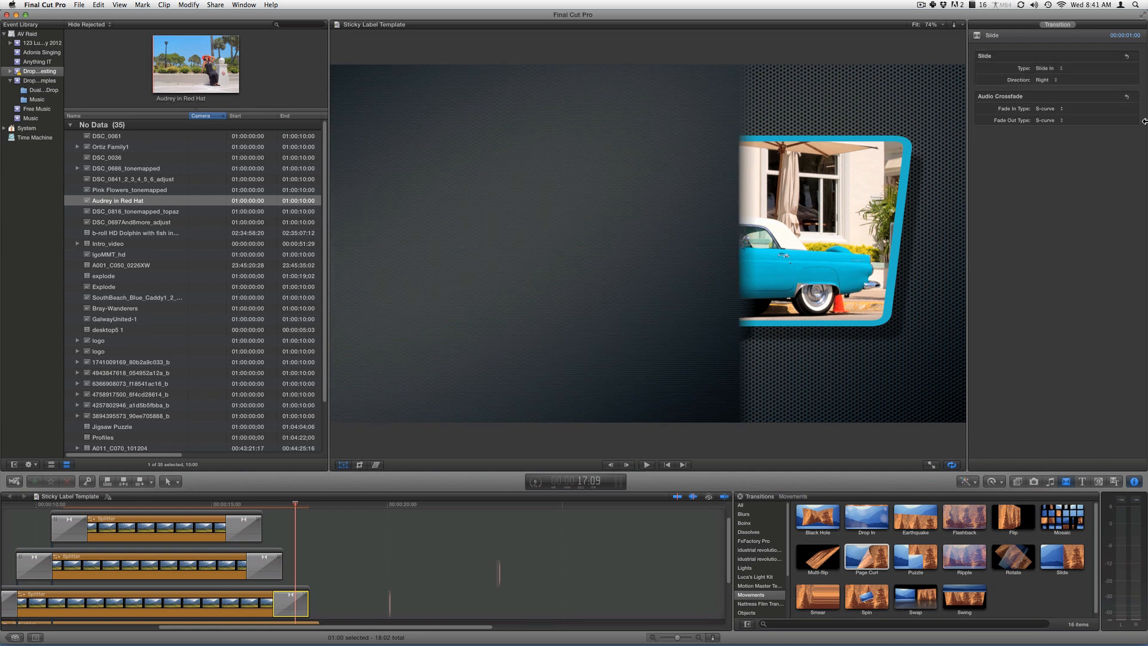
pyautogui.click(1045, 68)
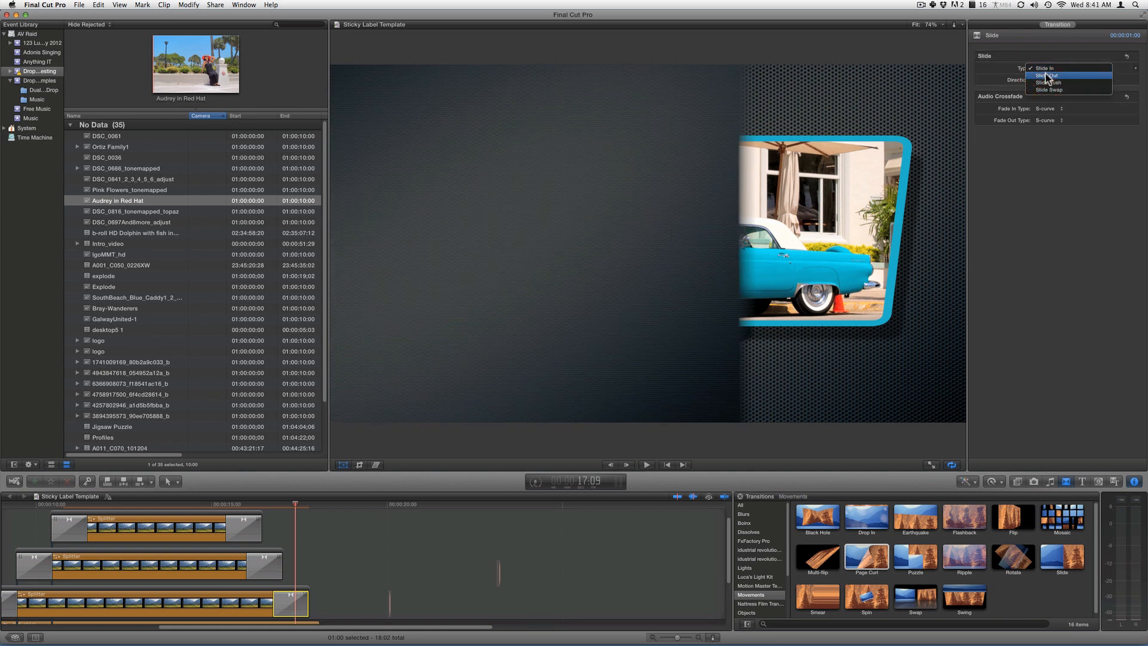
pyautogui.click(1046, 76)
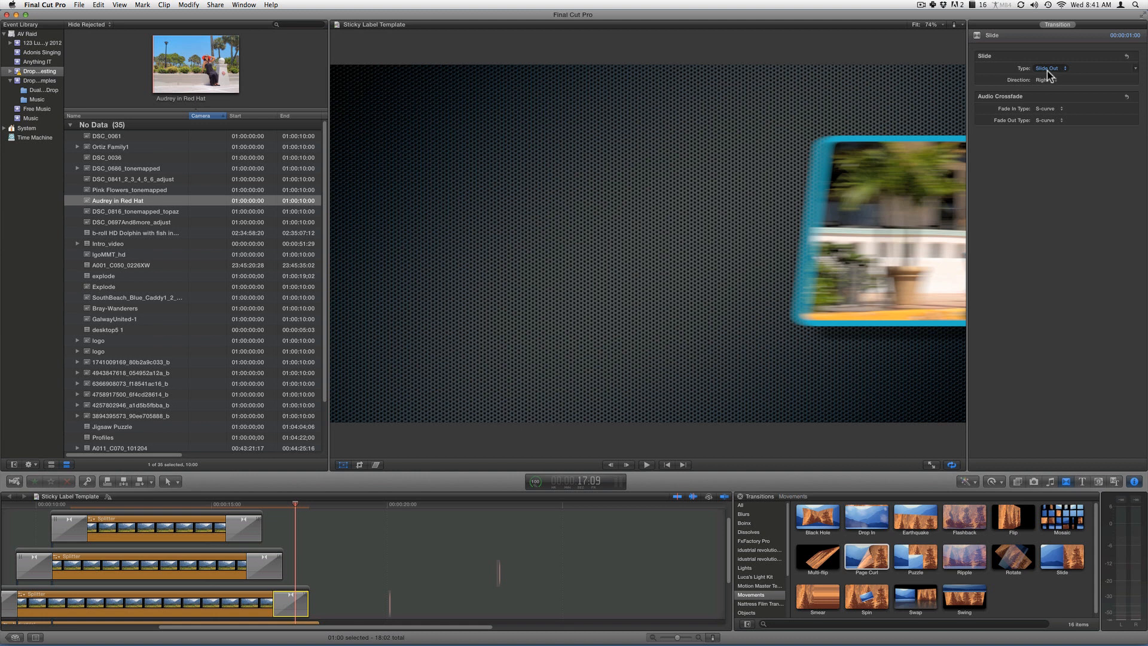
pyautogui.click(1046, 69)
pyautogui.click(1052, 69)
pyautogui.moveTo(301, 507); pyautogui.dragTo(309, 507)
# - Play the three-frame Splitter animation full screen from its beginning
pyautogui.moveTo(313, 627); pyautogui.dragTo(272, 631)
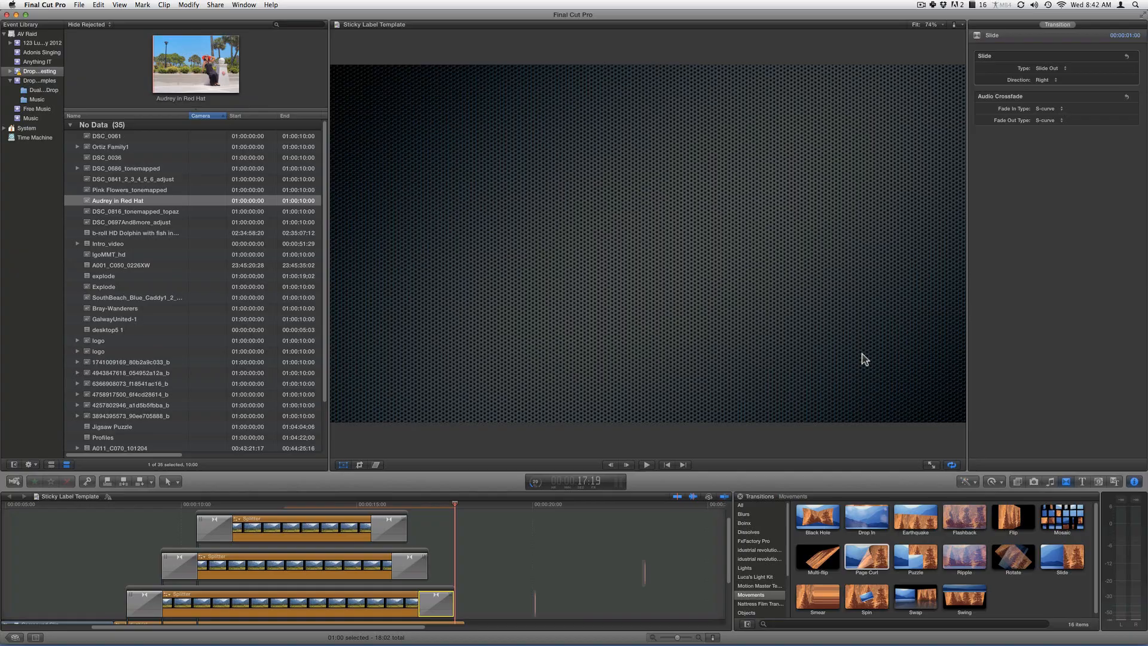
pyautogui.press('super+shift+f')
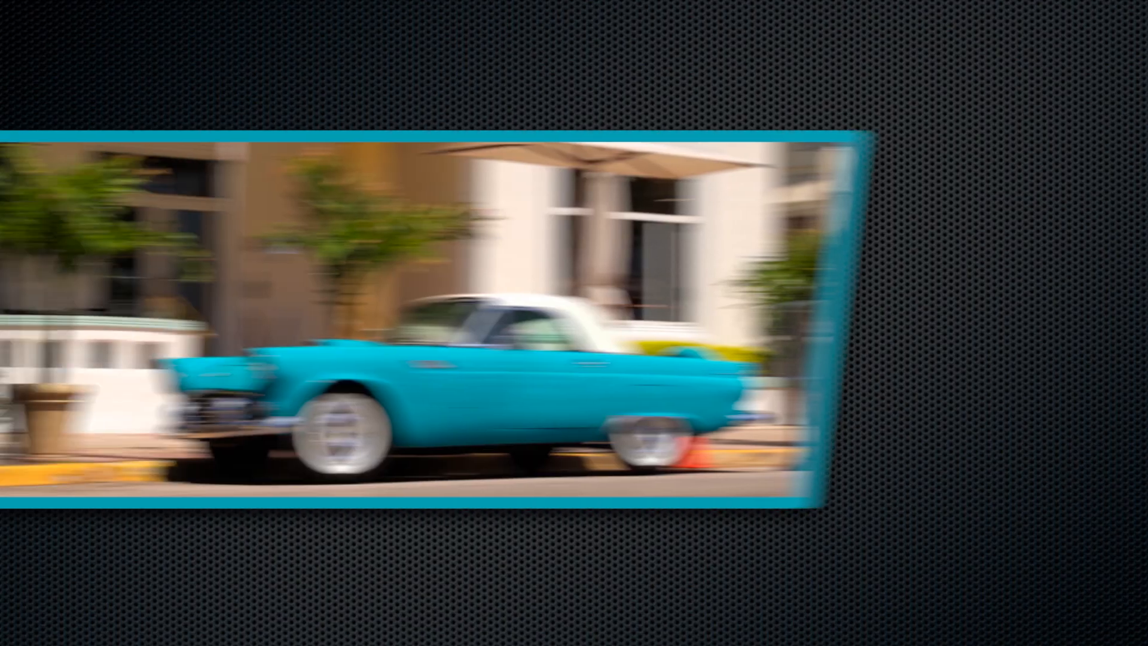